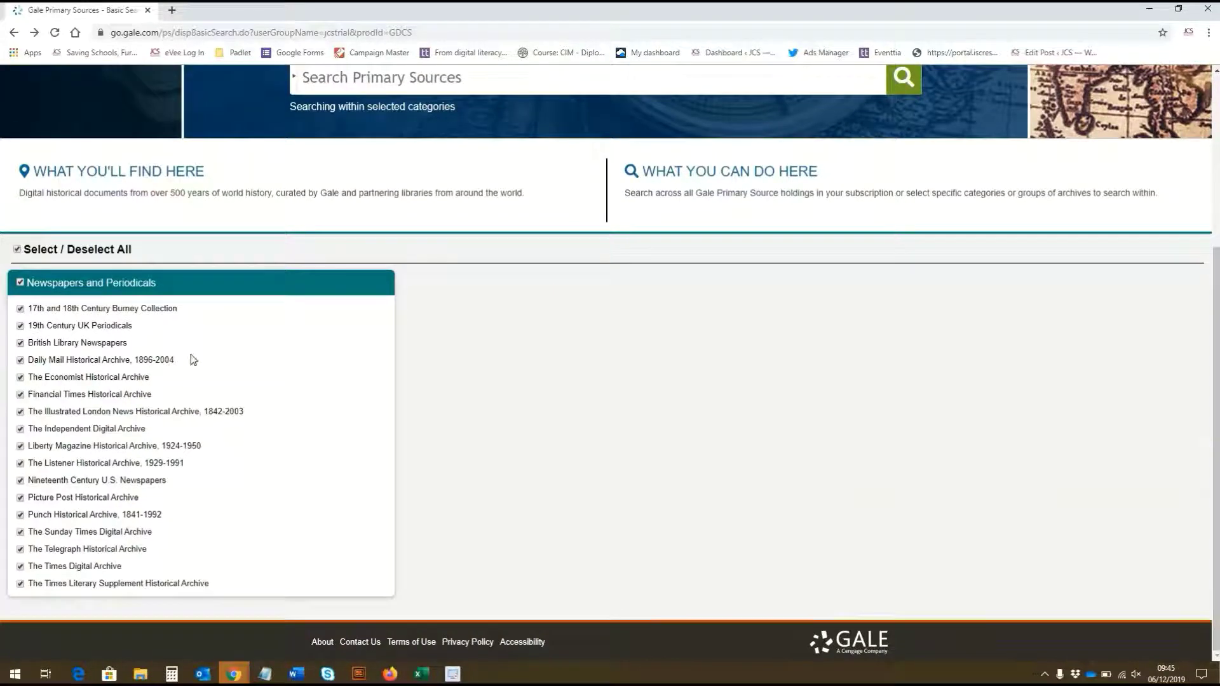
# Step: Run a basic search for blitz across all the selected newspaper and periodical archives
pyautogui.click(20, 326)
pyautogui.click(21, 327)
pyautogui.scroll(4, 181, 334)
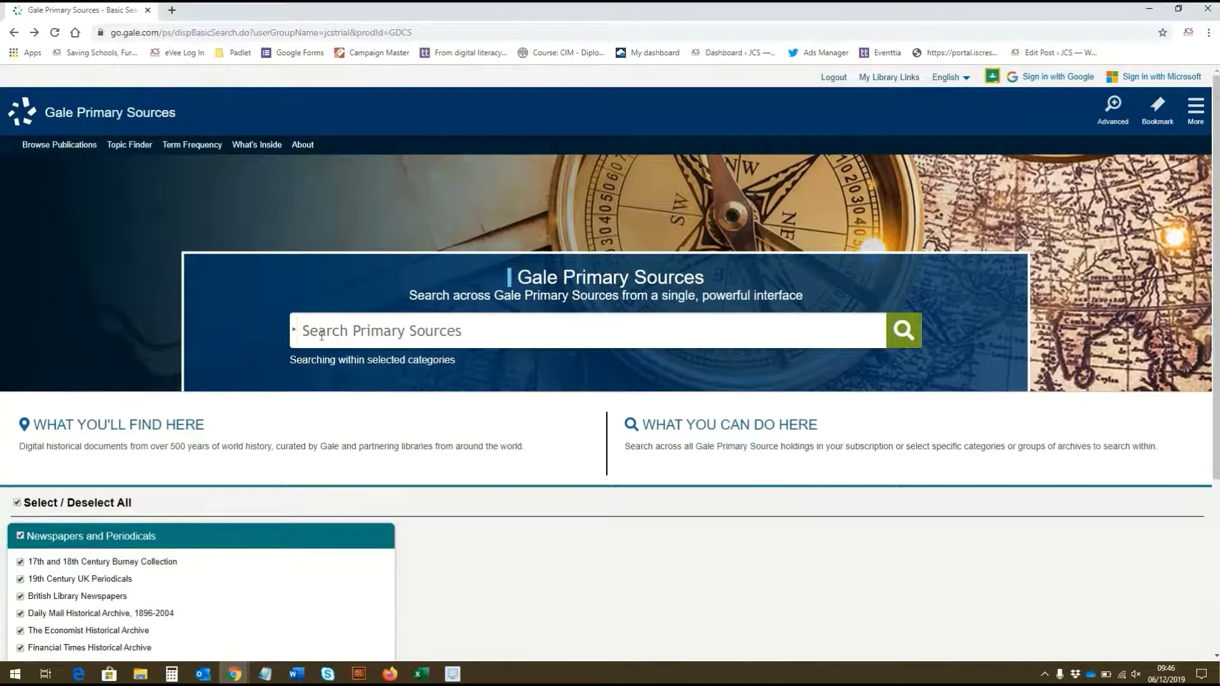
pyautogui.click(323, 333)
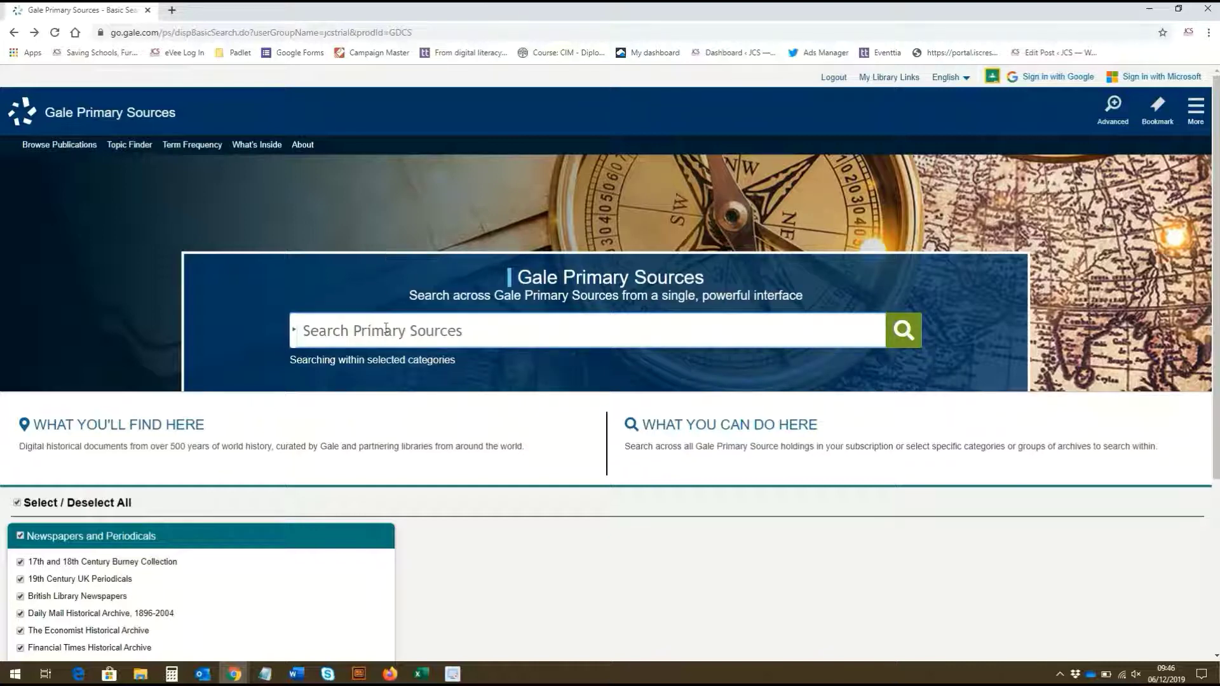
pyautogui.write('blitz')
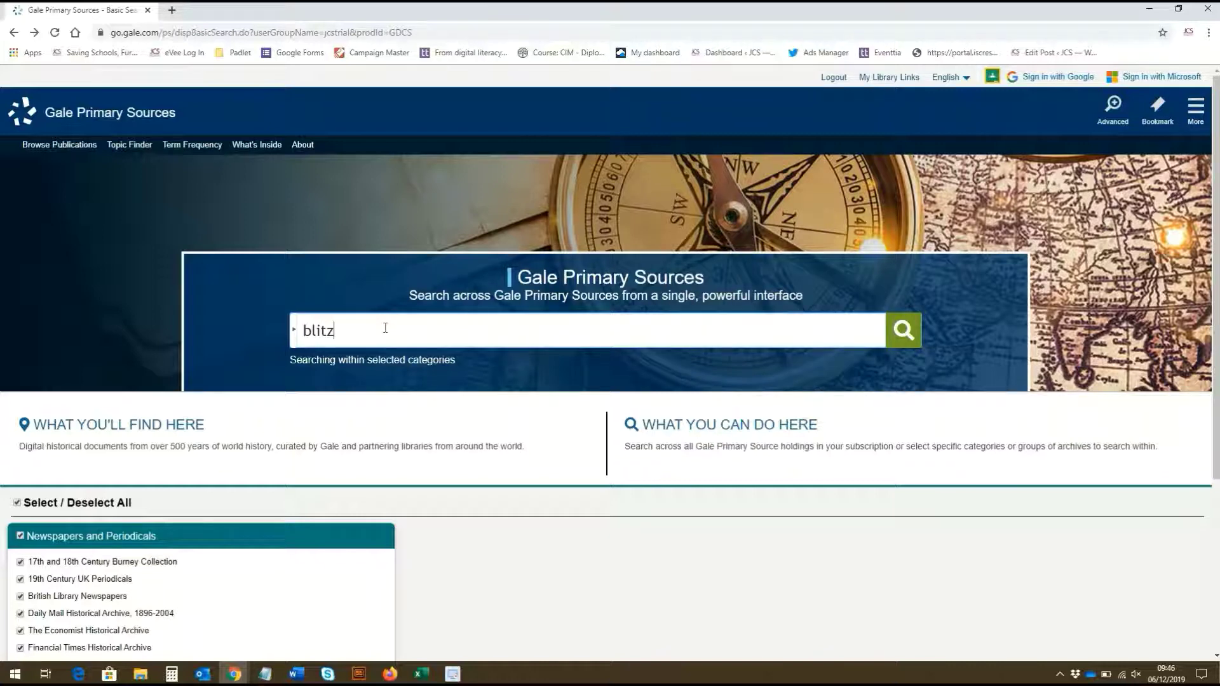
pyautogui.press('Return')
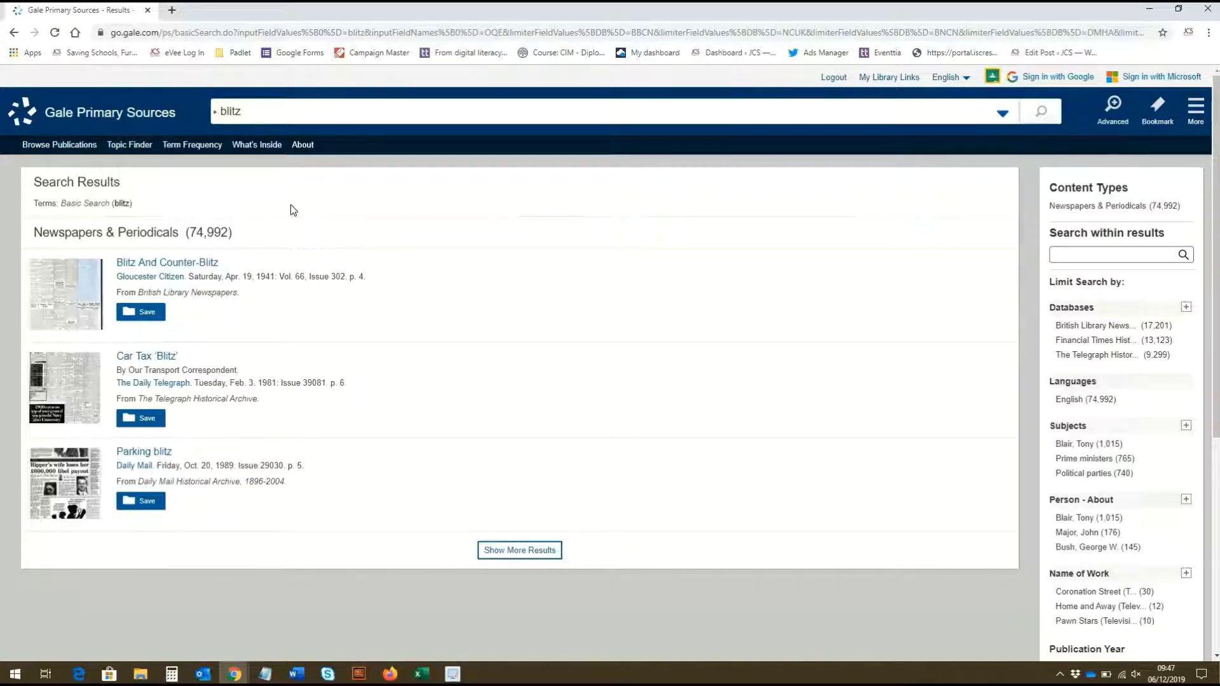
# Step: Open the advanced search and enter "blitz" in quotation marks as the first keyword term
pyautogui.click(1108, 115)
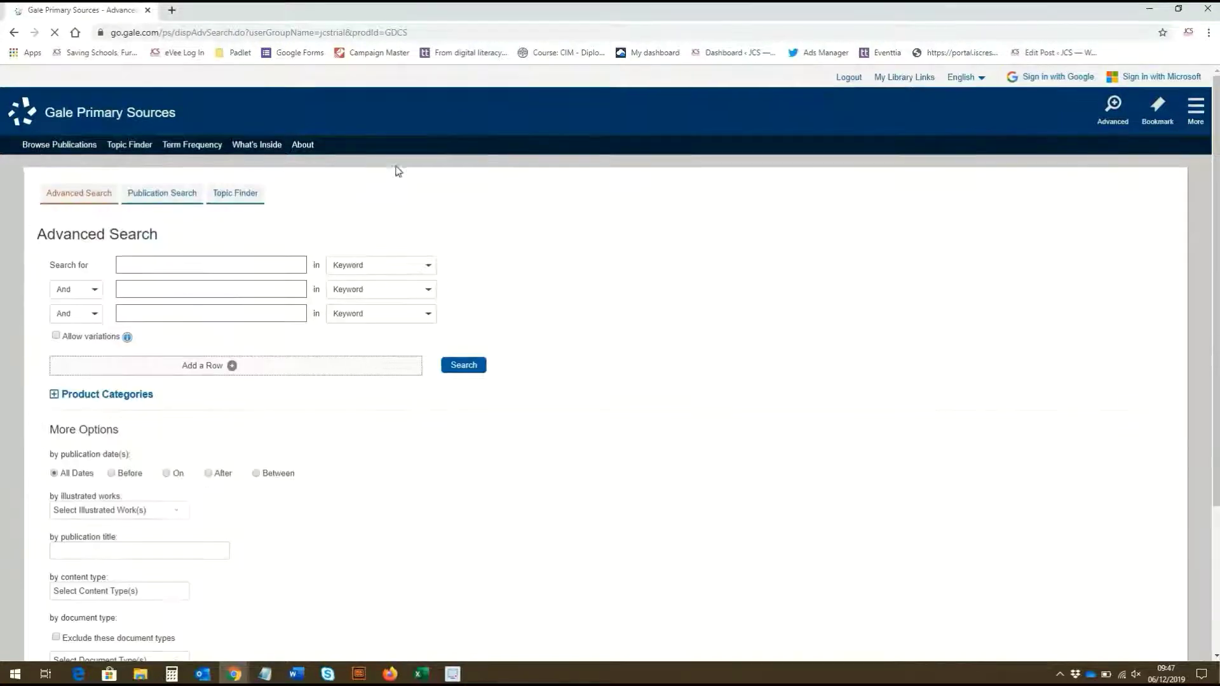
pyautogui.click(211, 264)
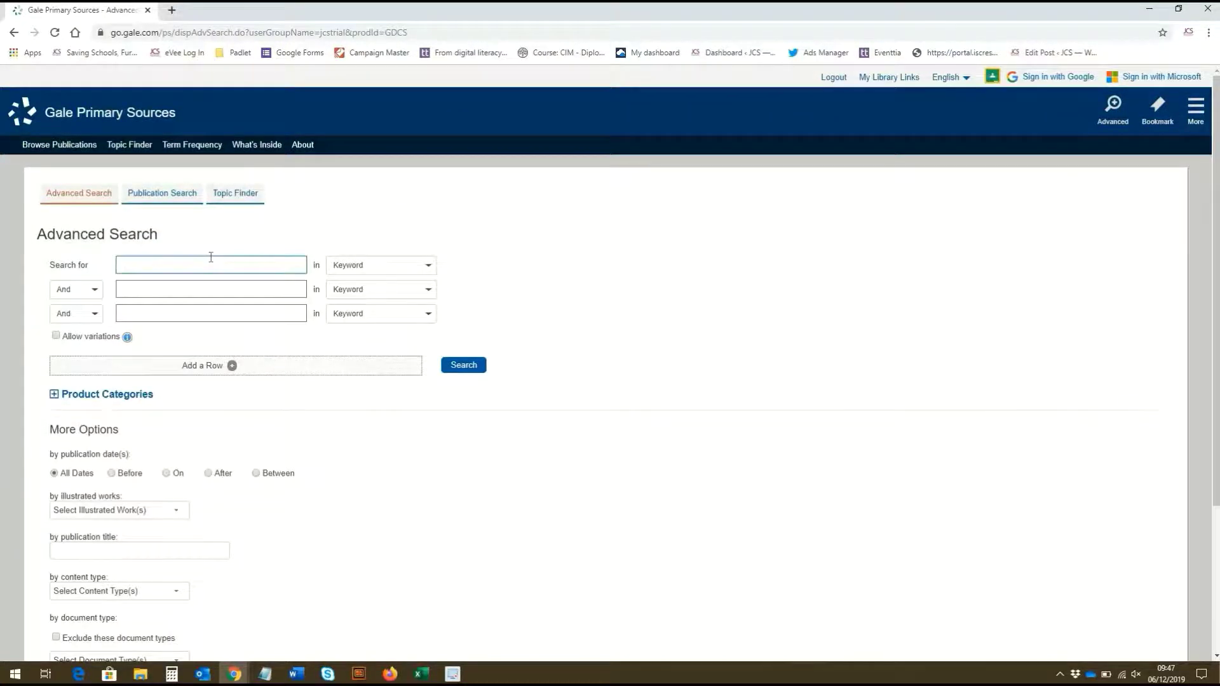
pyautogui.write('blitz')
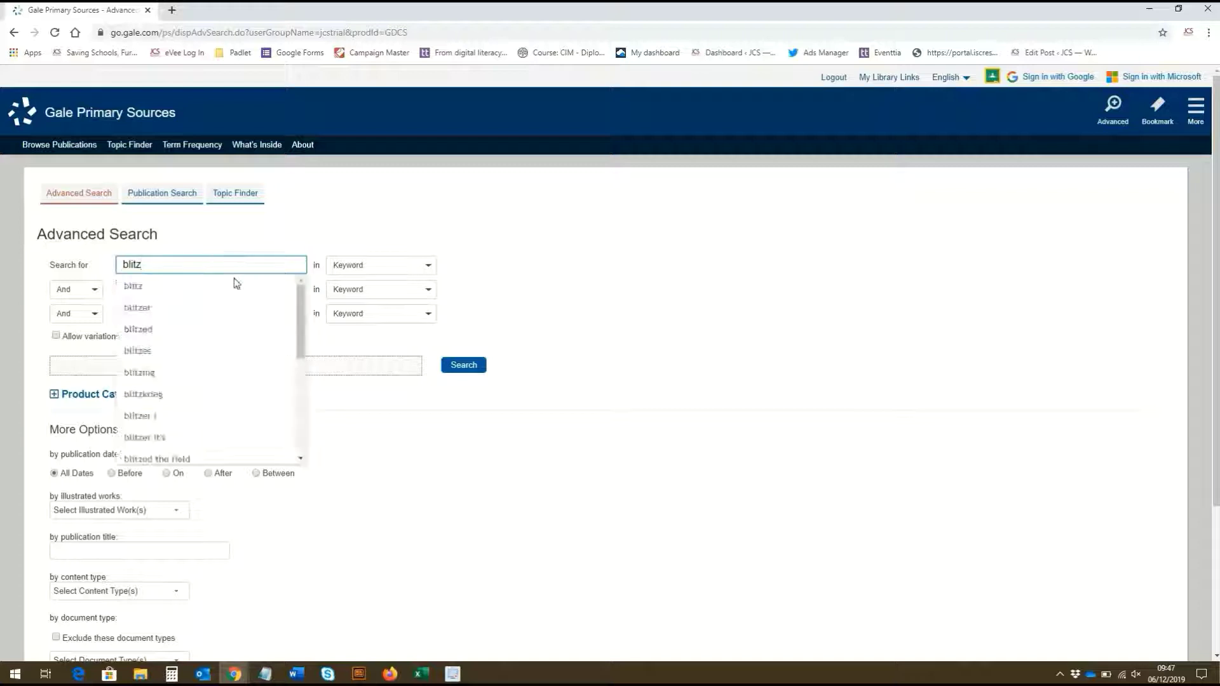
pyautogui.press('Home')
pyautogui.write('"')
pyautogui.press('End')
pyautogui.write('"')
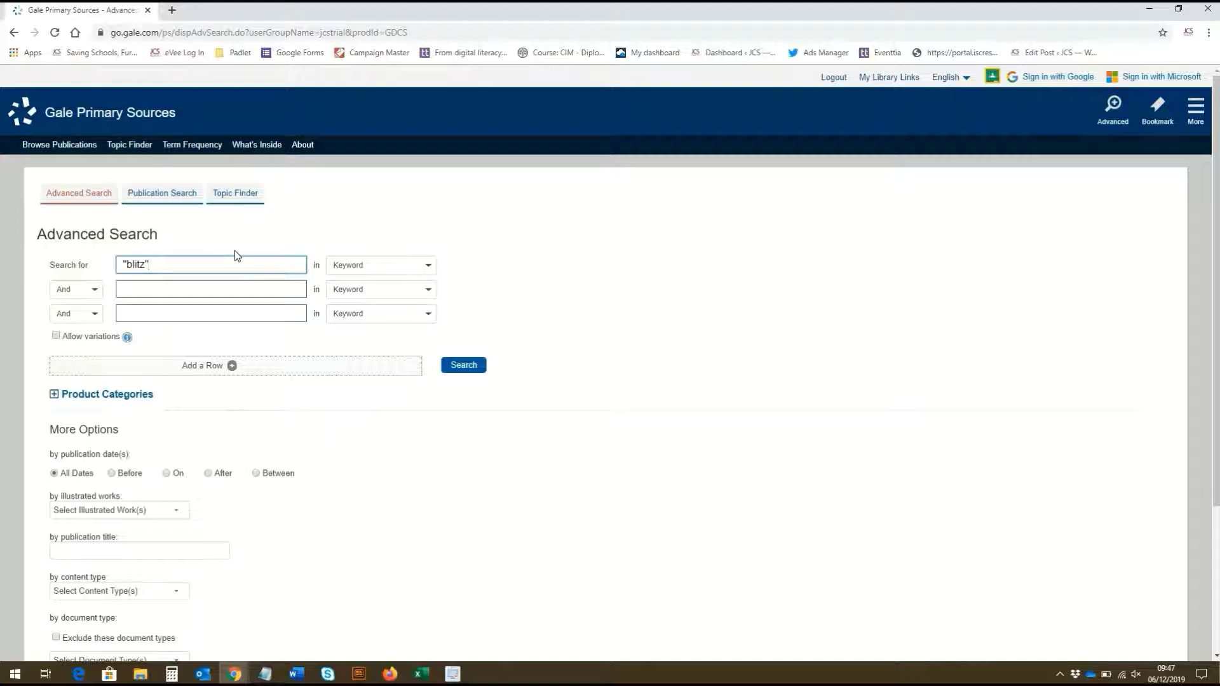
# Step: Add "london" in quotation marks as the second keyword term
pyautogui.click(153, 288)
pyautogui.write('london')
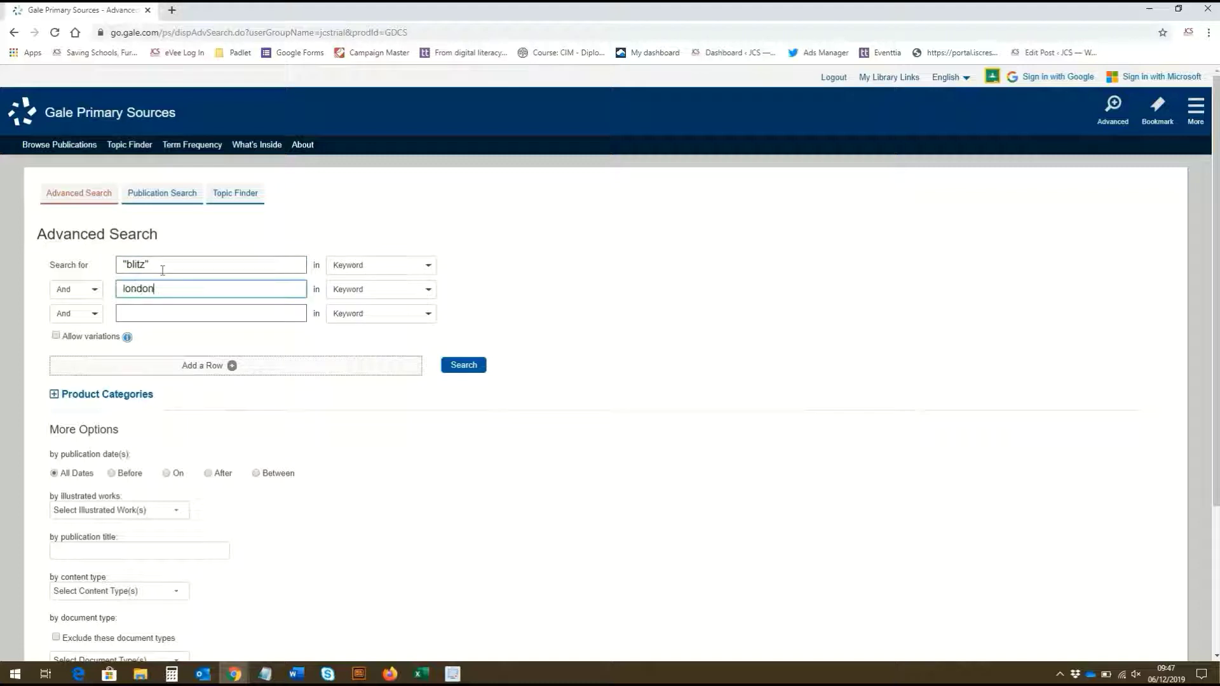
pyautogui.press('Home')
pyautogui.write('"')
pyautogui.press('End')
pyautogui.write('"')
# Step: Look through the search-field and Boolean operator choices, and allow variations of the search terms
pyautogui.click(335, 267)
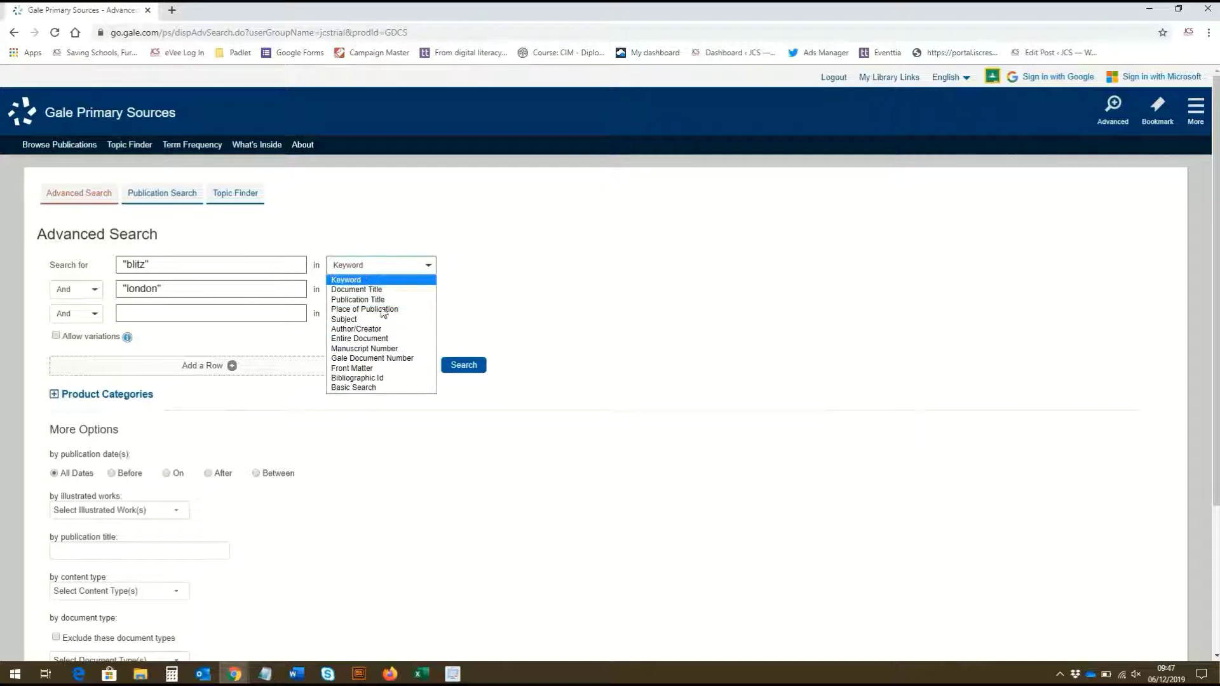
pyautogui.click(513, 293)
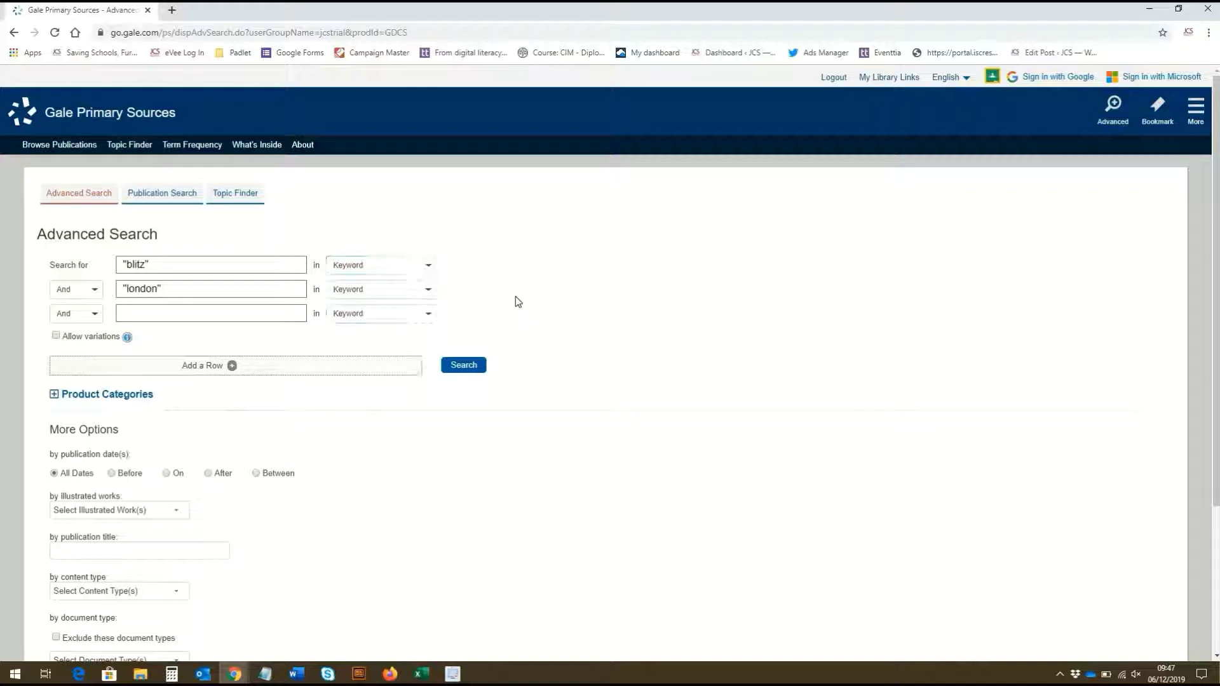
pyautogui.click(87, 290)
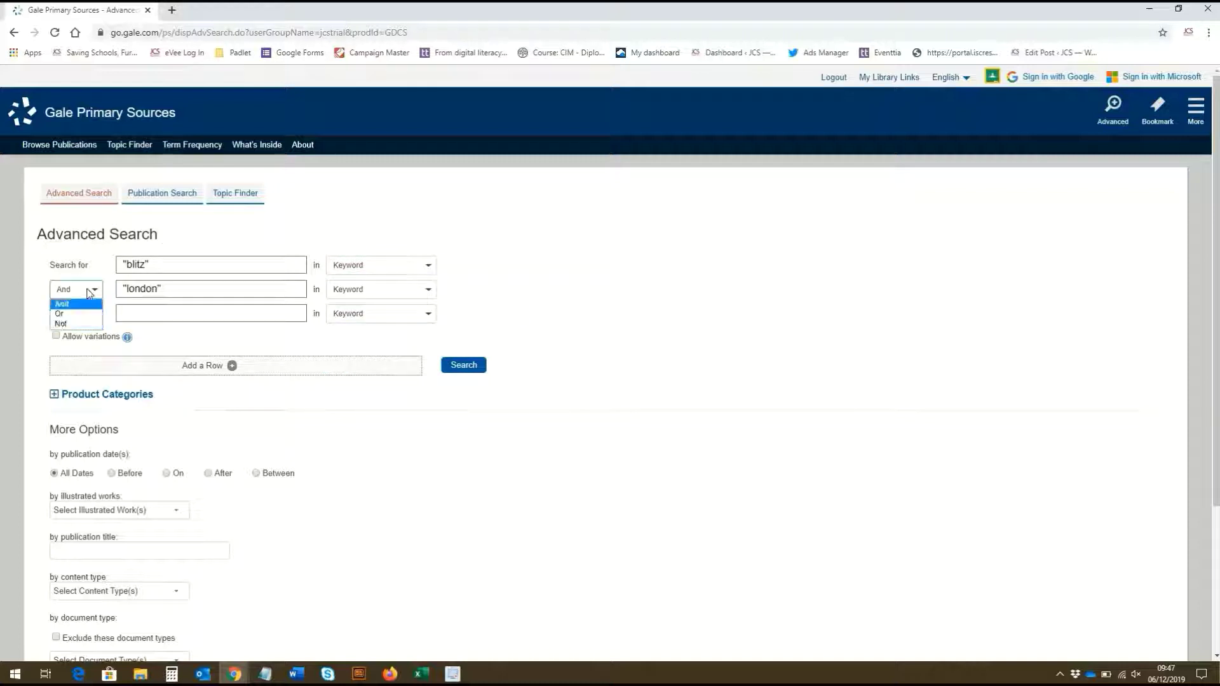
pyautogui.click(90, 292)
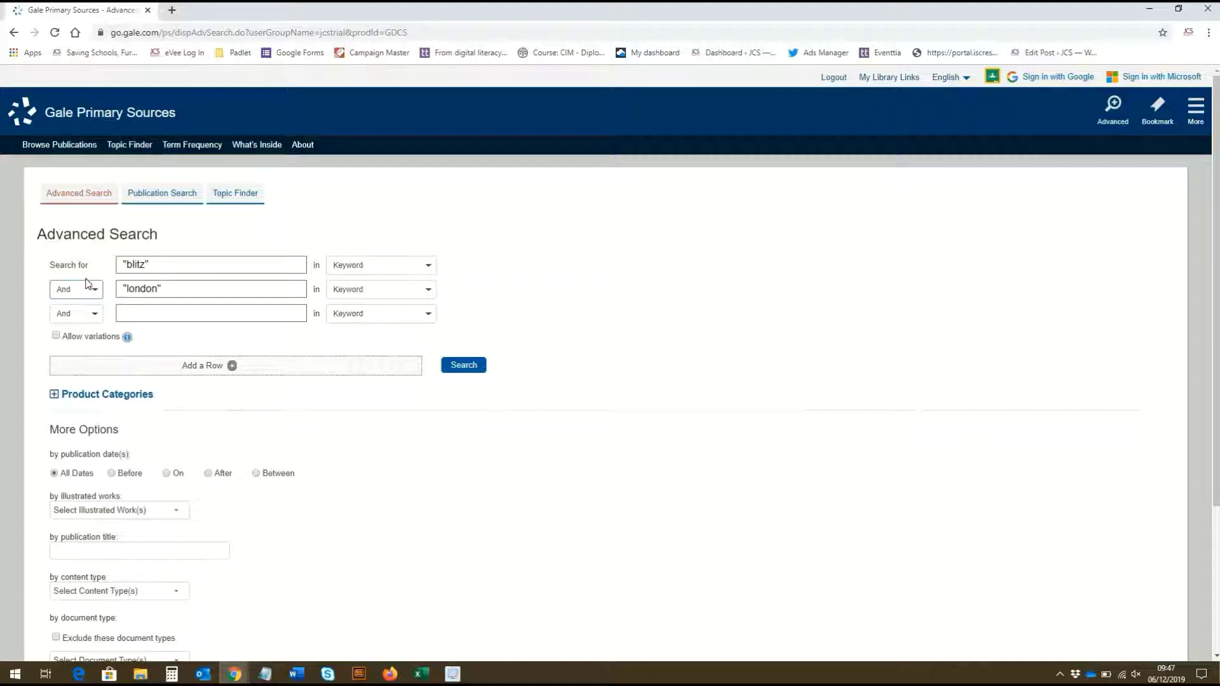
pyautogui.click(56, 336)
# Step: Limit the publication dates to a between range and set its start date to 01 September 1939
pyautogui.scroll(-2, 169, 376)
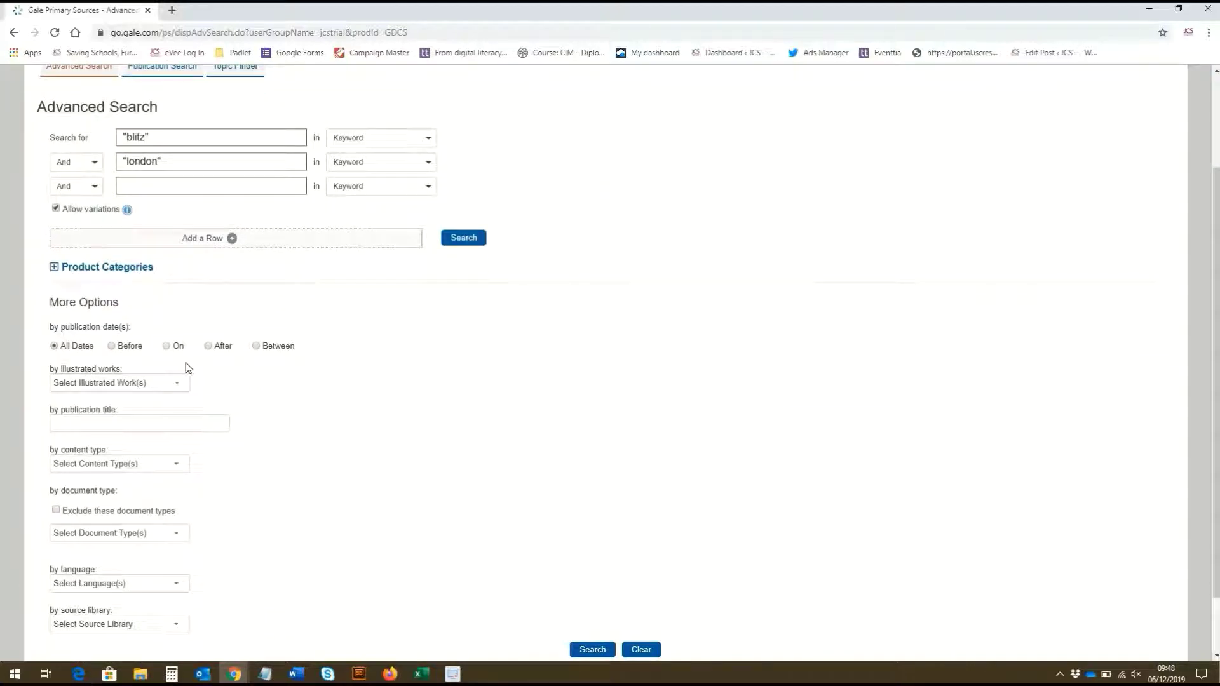
pyautogui.click(256, 347)
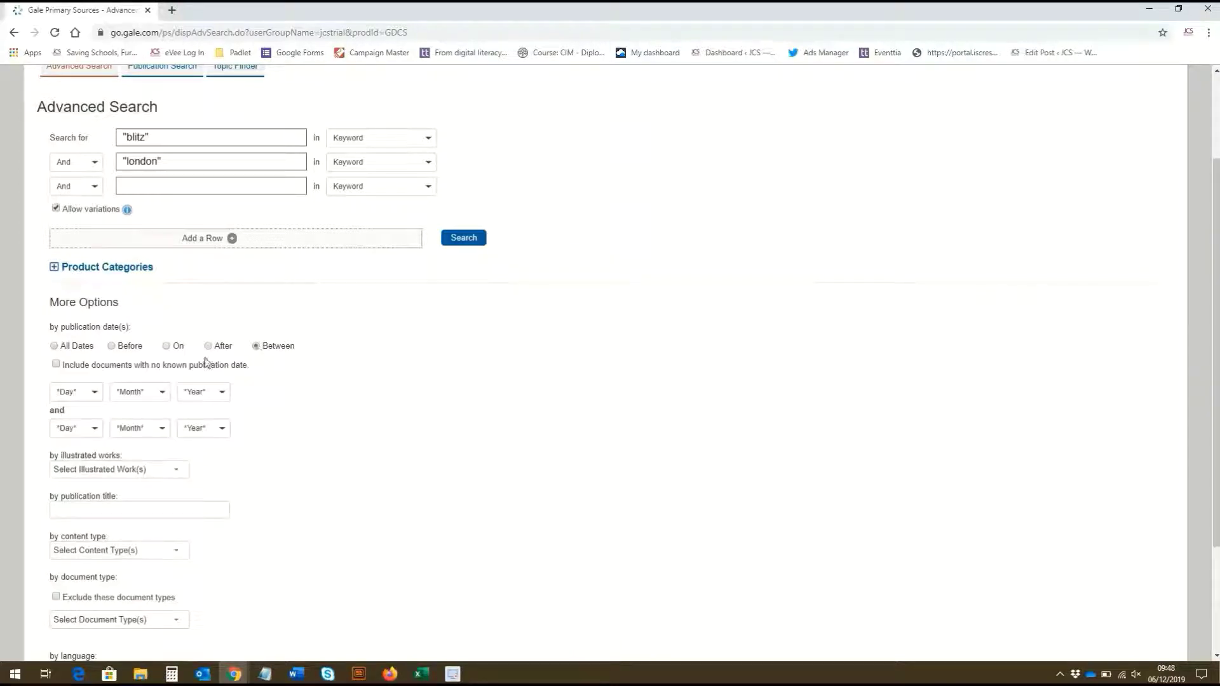
pyautogui.click(86, 391)
pyautogui.click(71, 417)
pyautogui.click(138, 391)
pyautogui.click(130, 495)
pyautogui.click(205, 395)
pyautogui.scroll(-10, 204, 483)
pyautogui.scroll(-4, 198, 503)
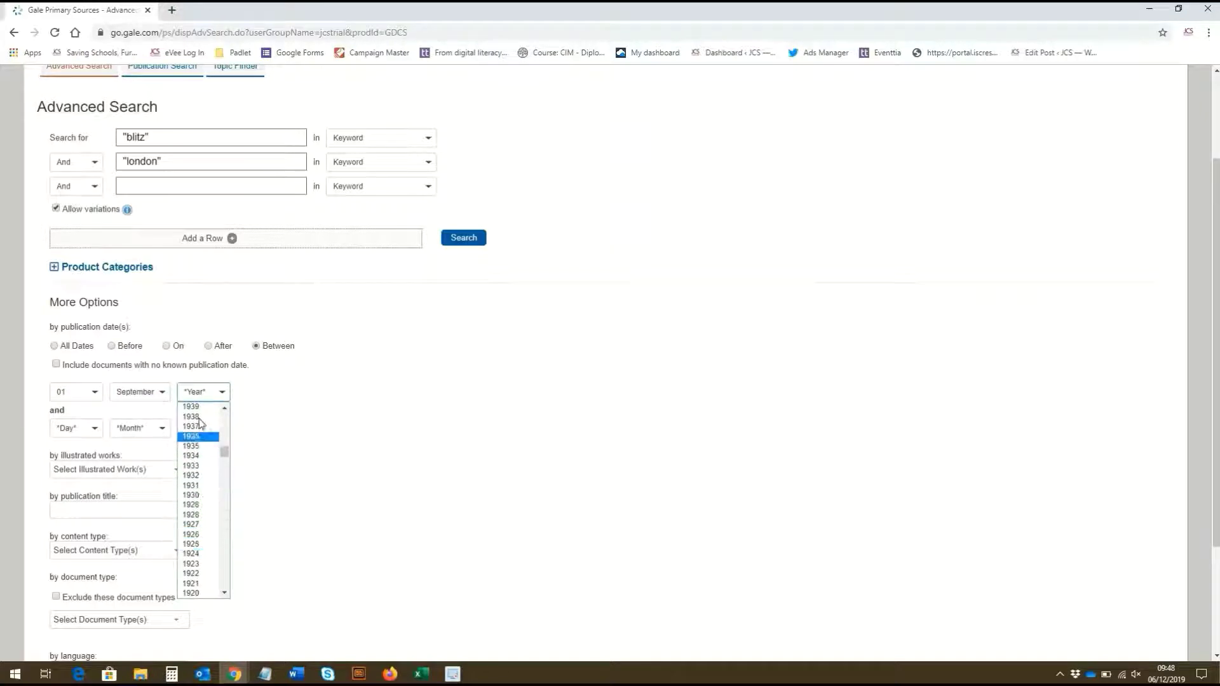
pyautogui.click(191, 406)
# Step: Set the end of the publication date range to 01 September 1945
pyautogui.click(82, 429)
pyautogui.click(83, 454)
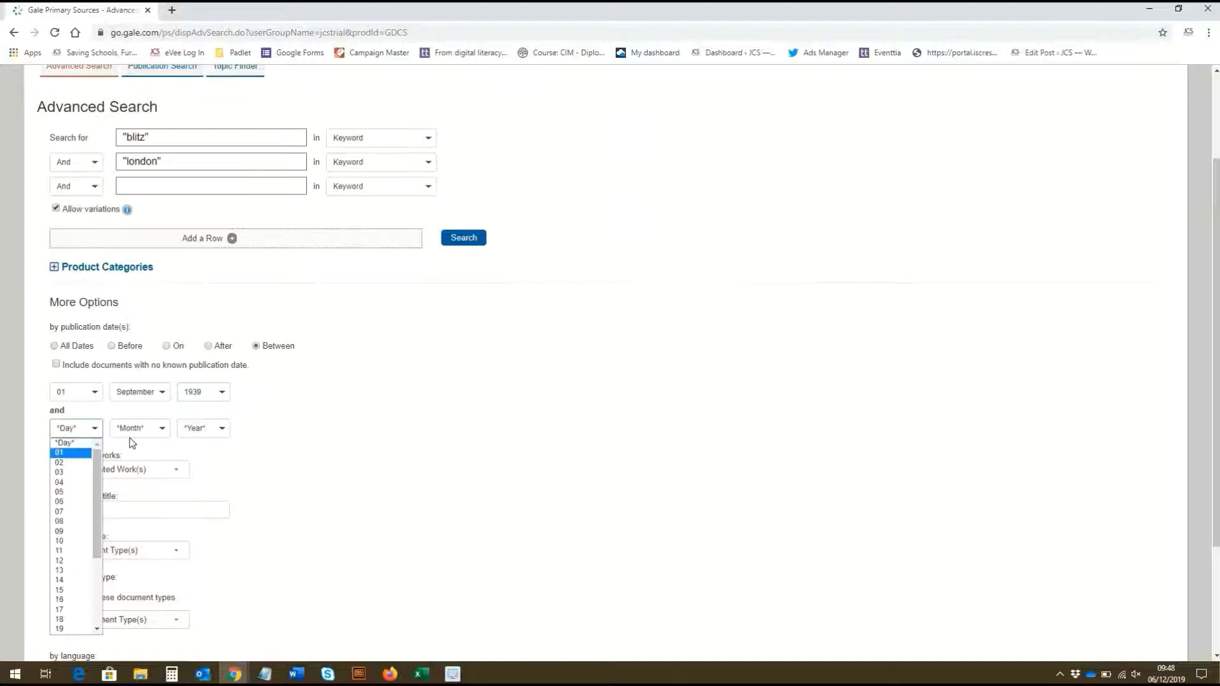
pyautogui.click(139, 429)
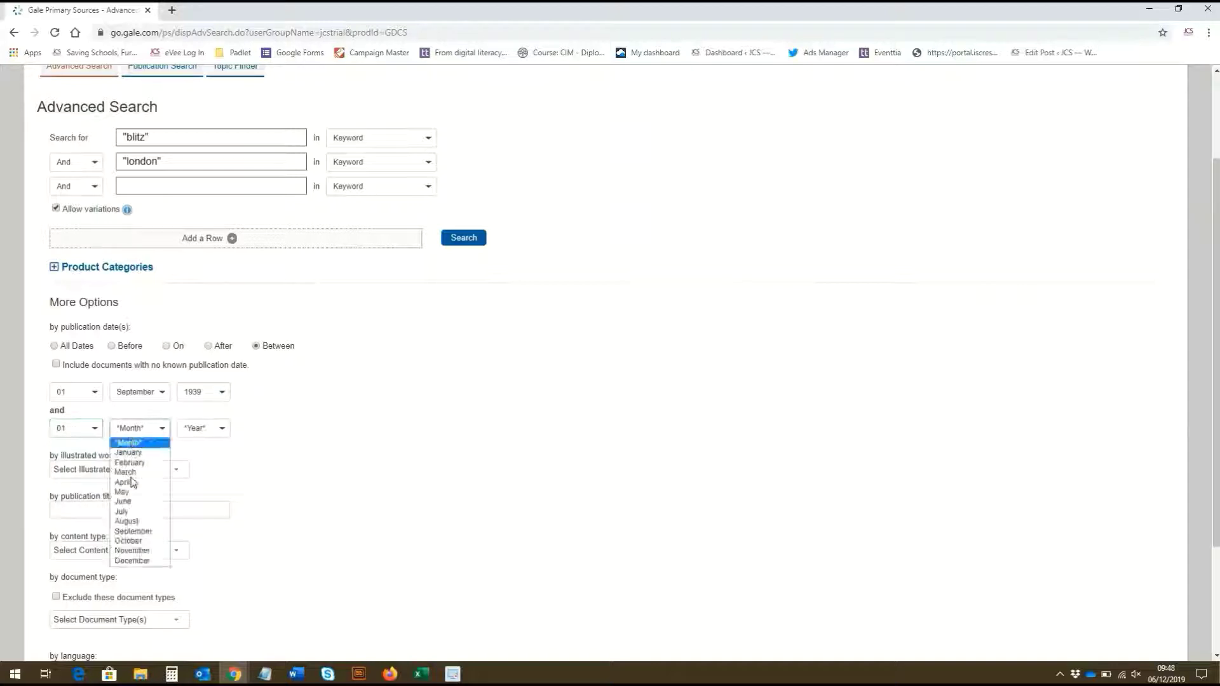
pyautogui.click(133, 531)
pyautogui.click(208, 434)
pyautogui.scroll(-10, 205, 484)
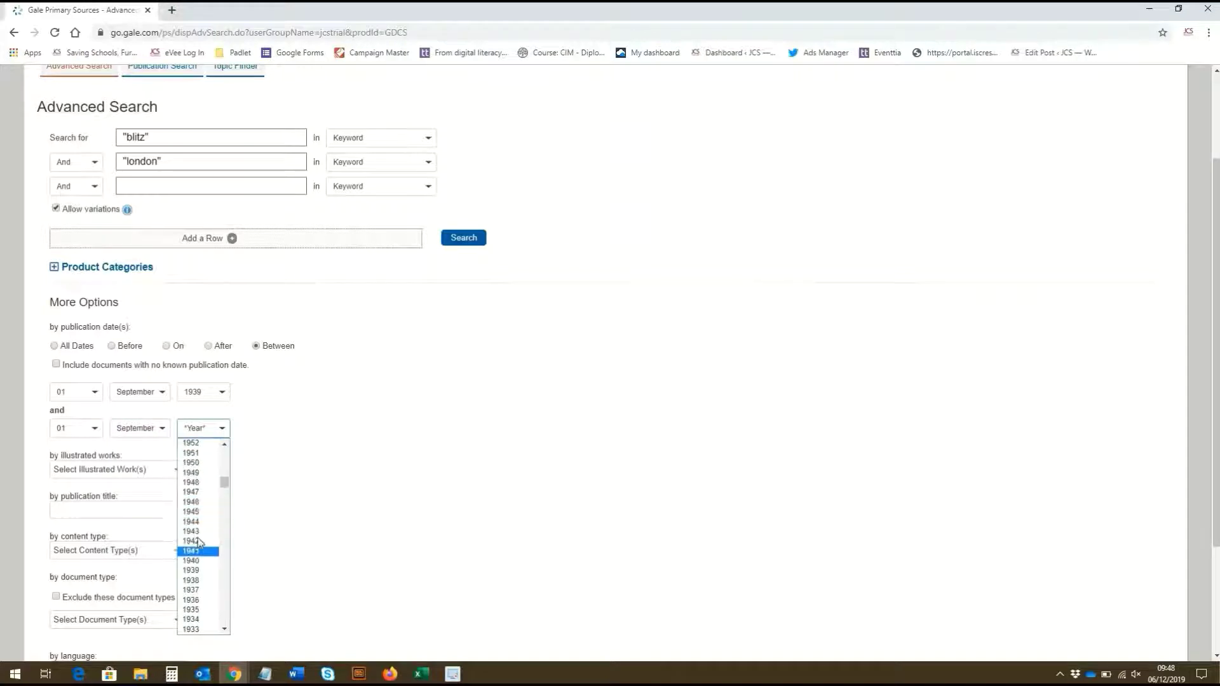
pyautogui.click(200, 512)
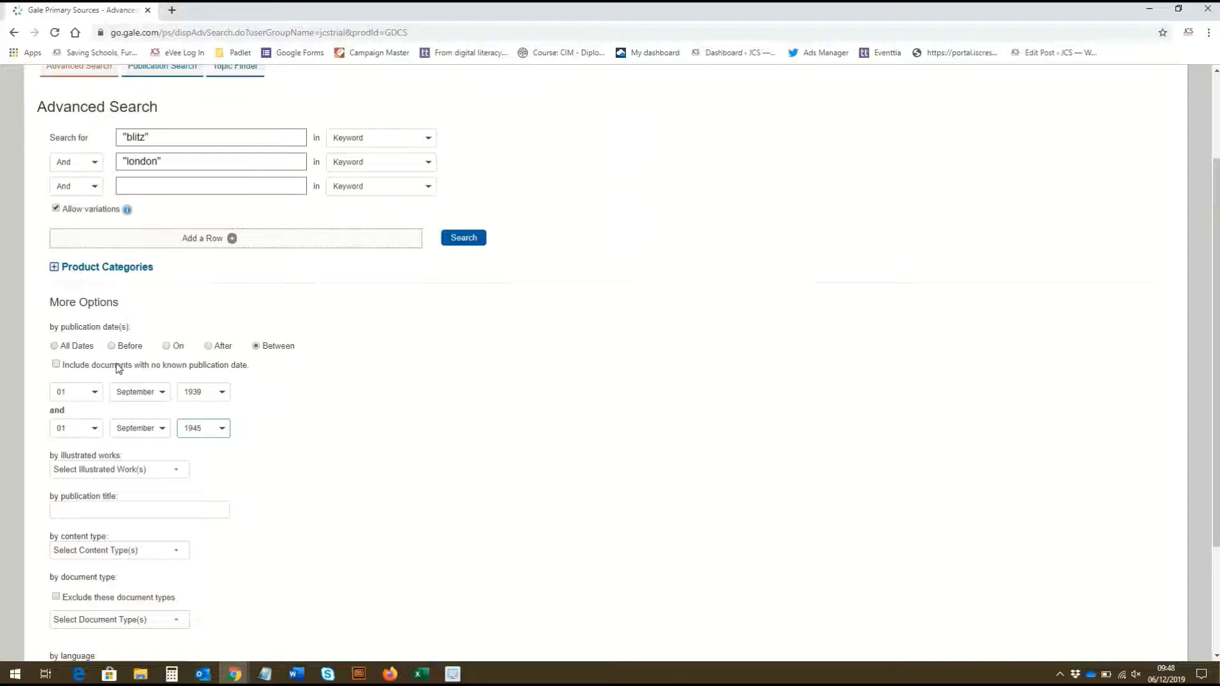
# Step: Look through the illustrated work types and limit the content type to Newspapers & Periodicals
pyautogui.scroll(-2, 119, 369)
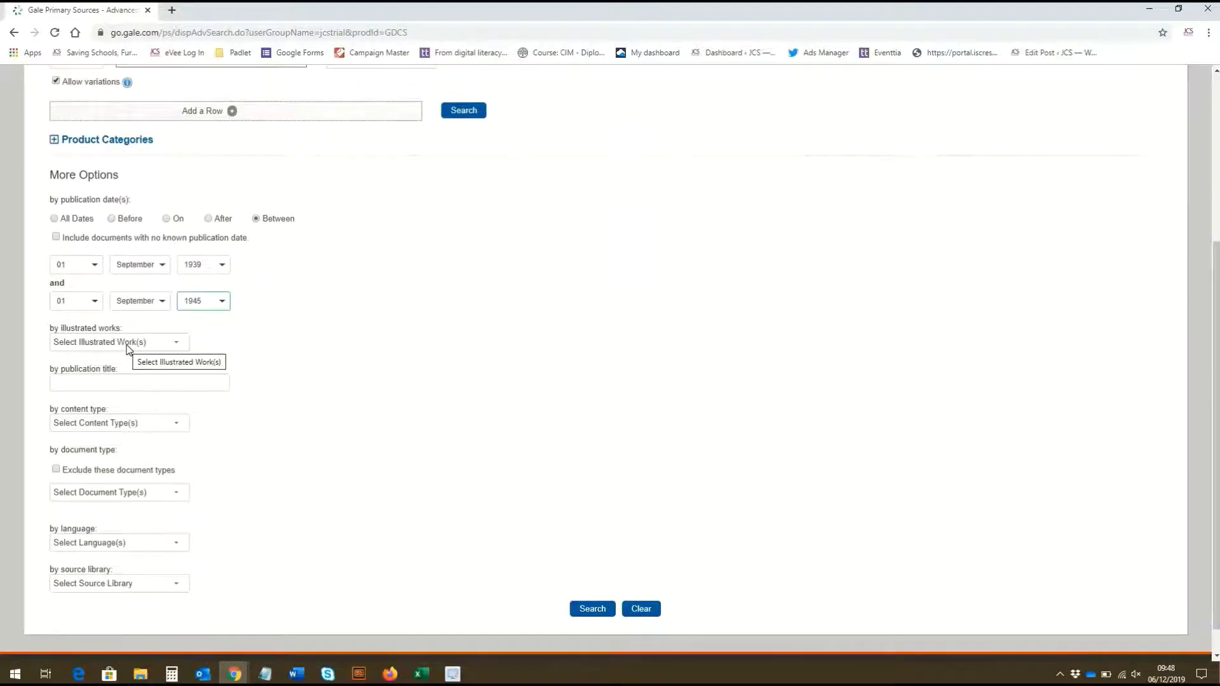
pyautogui.click(127, 346)
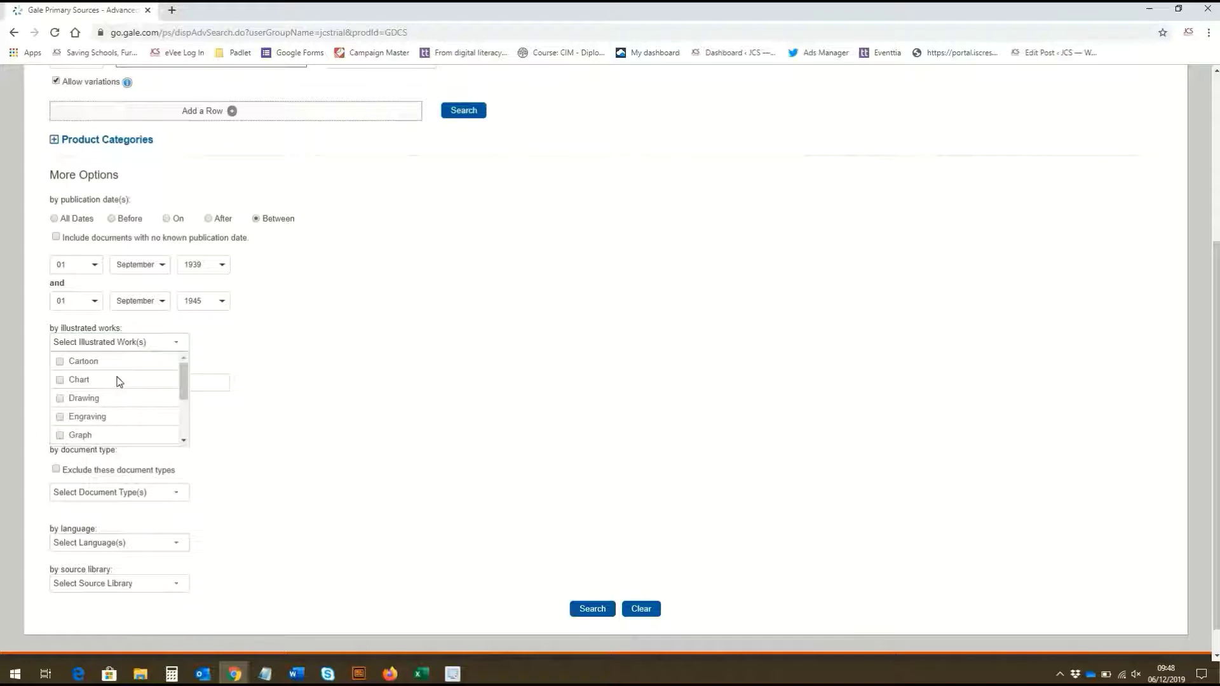
pyautogui.scroll(-3, 119, 381)
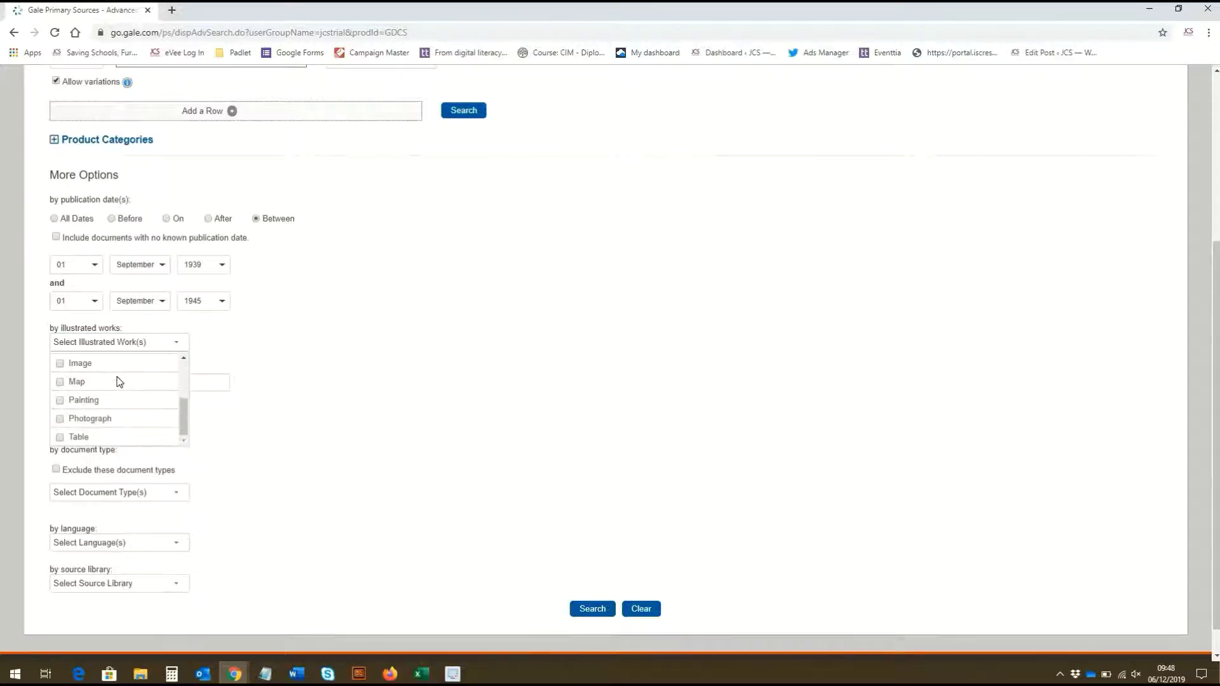
pyautogui.scroll(-1, 119, 381)
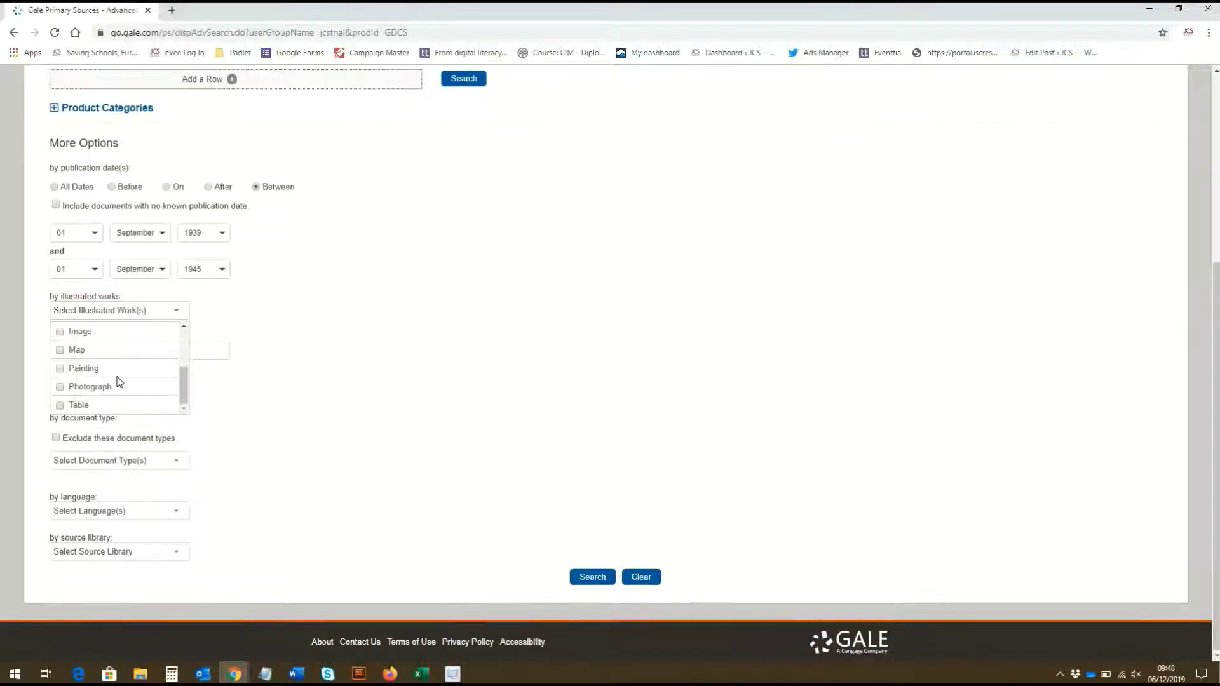
pyautogui.click(341, 397)
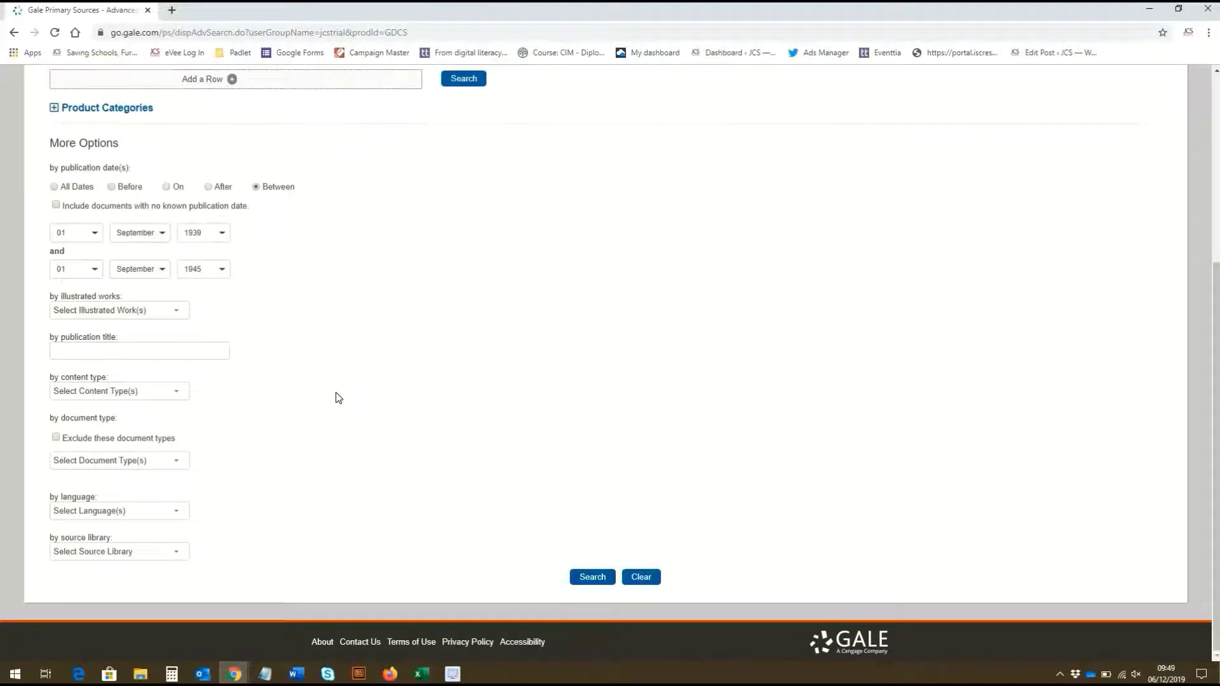
pyautogui.click(142, 354)
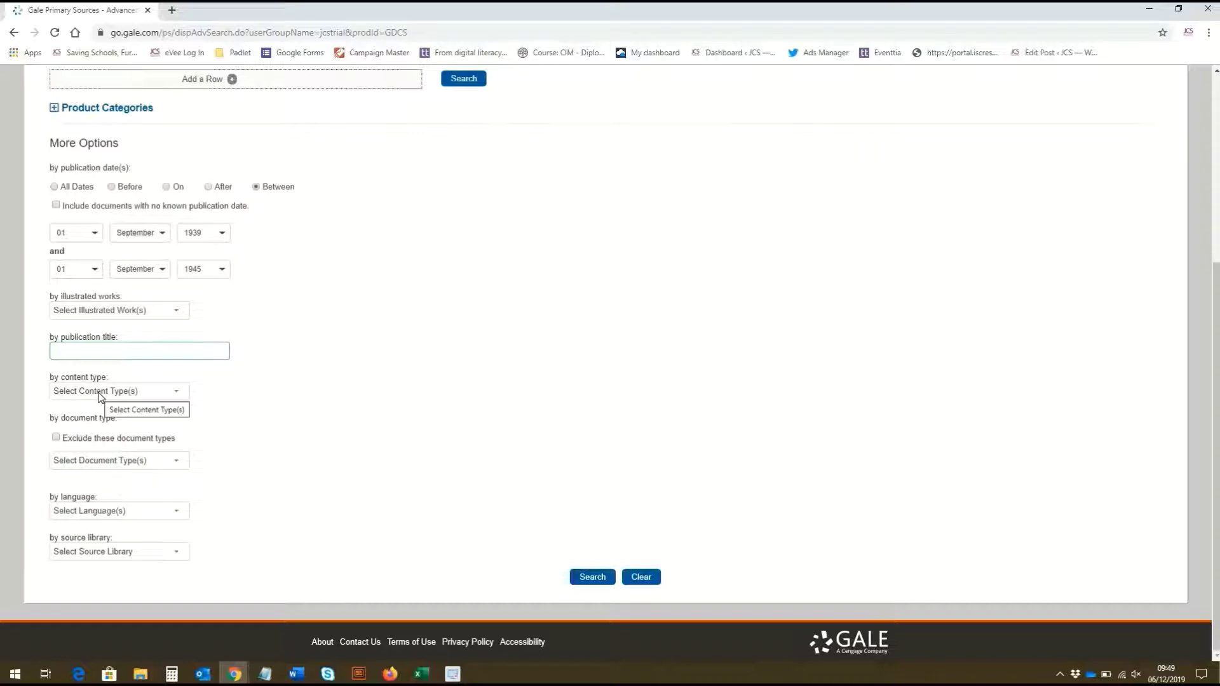
pyautogui.click(100, 394)
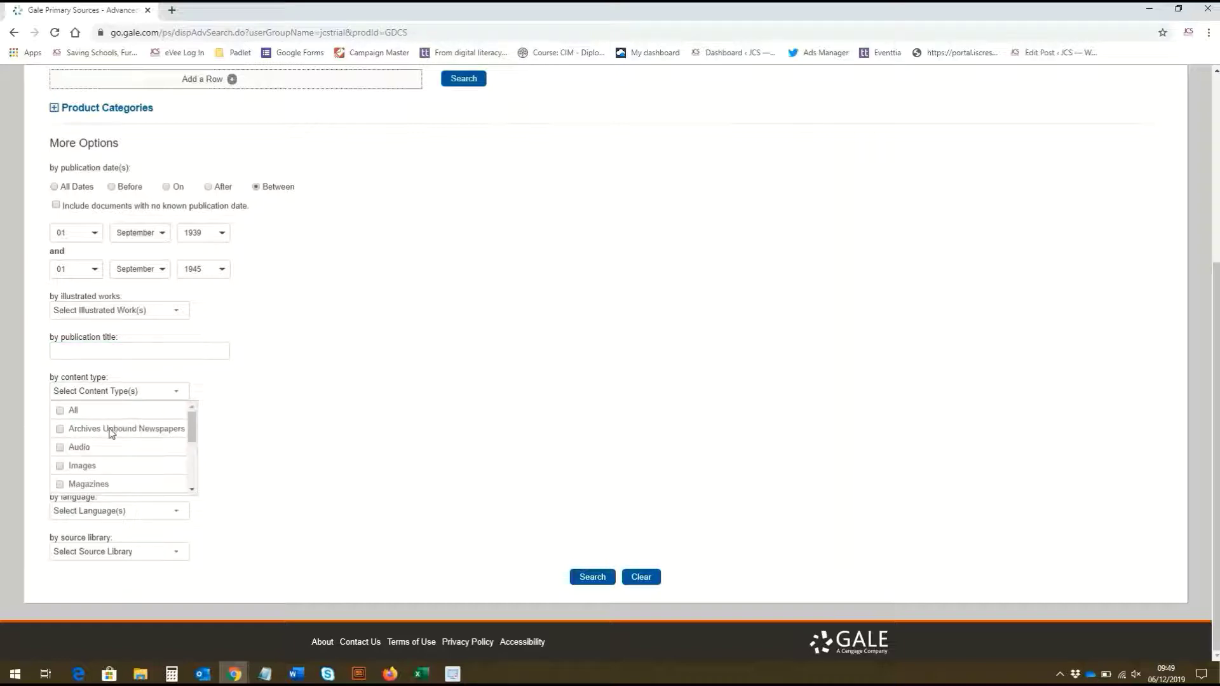
pyautogui.scroll(-3, 111, 433)
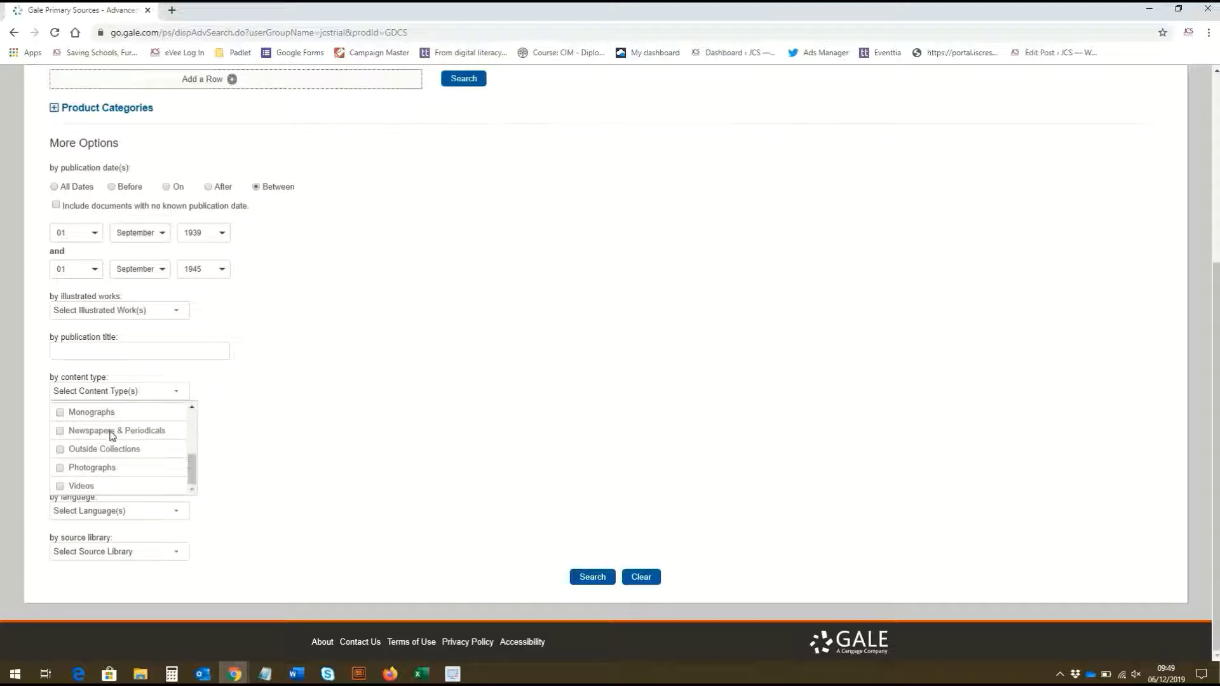
pyautogui.click(96, 434)
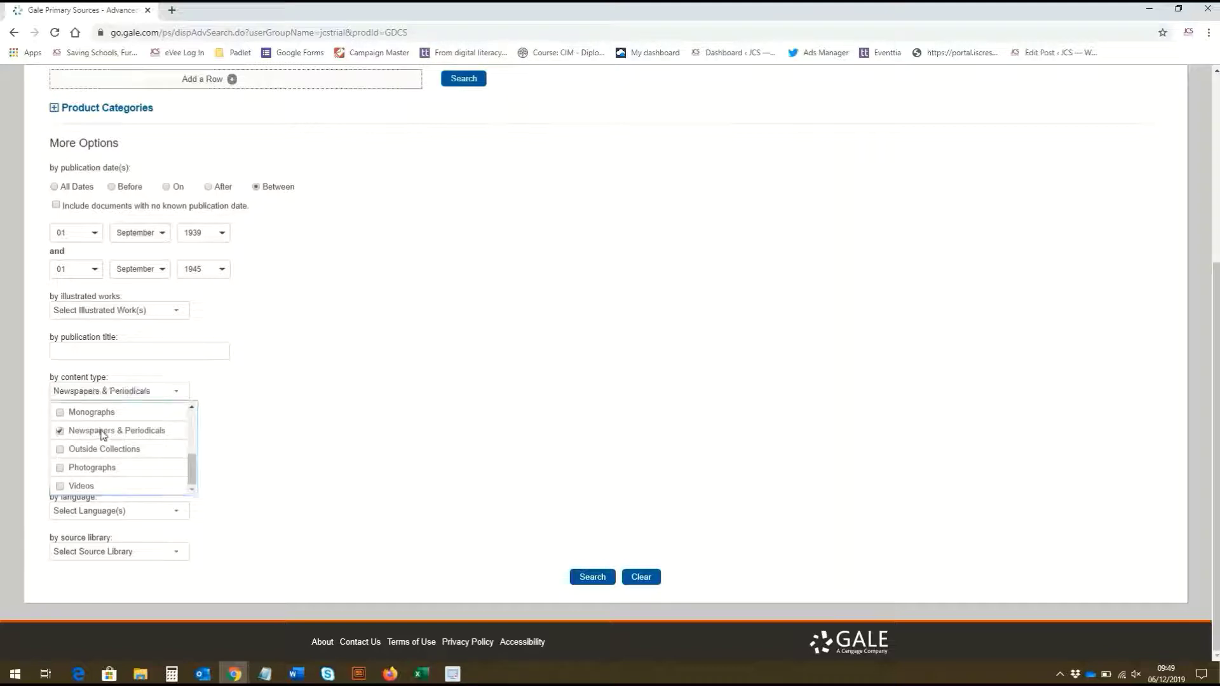
pyautogui.click(292, 458)
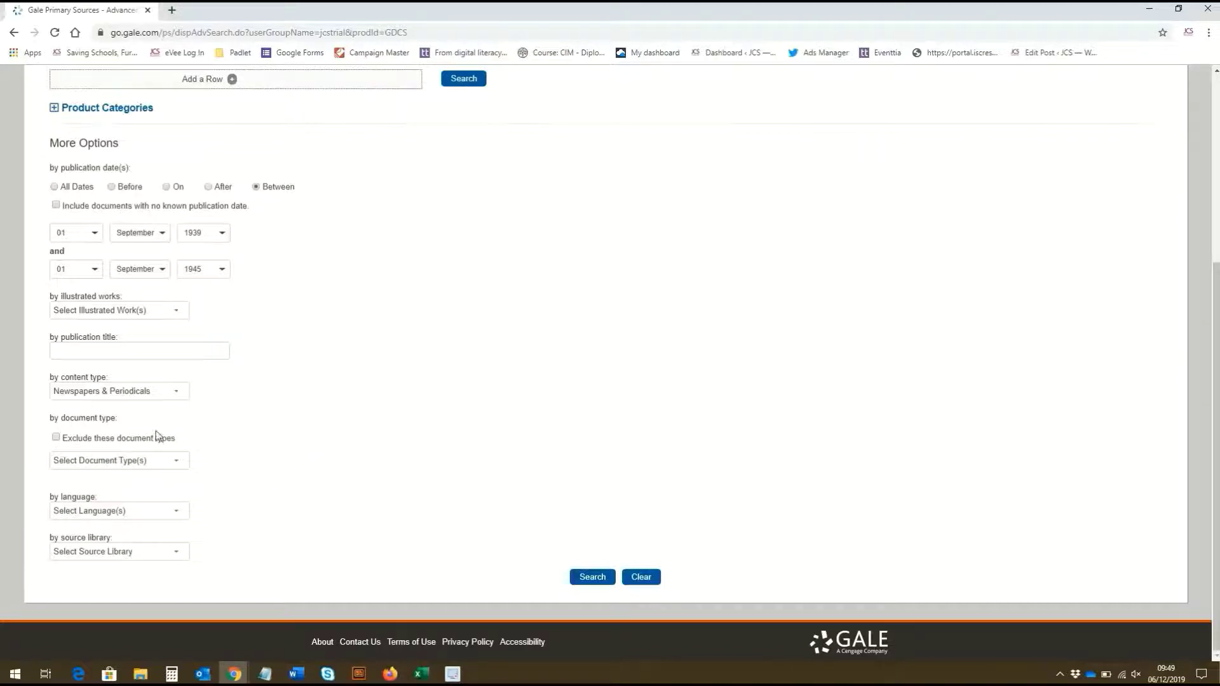
# Step: Look through the available document types without choosing any, and run the advanced search
pyautogui.click(118, 464)
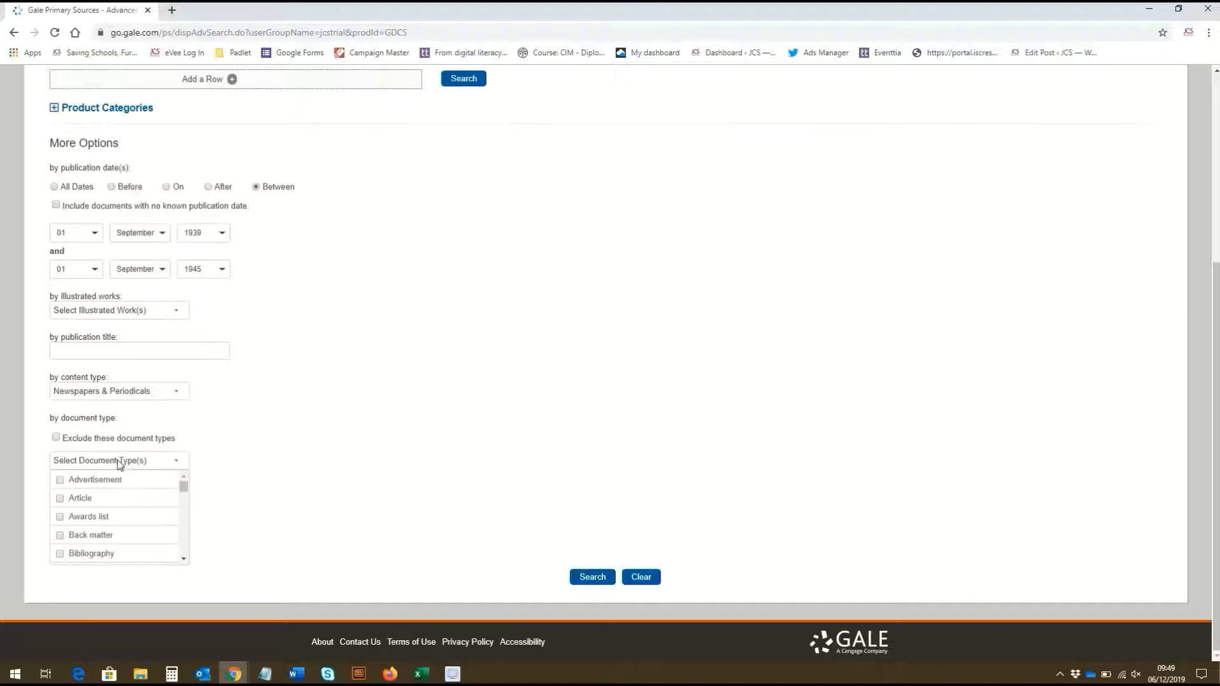
pyautogui.scroll(-3, 121, 498)
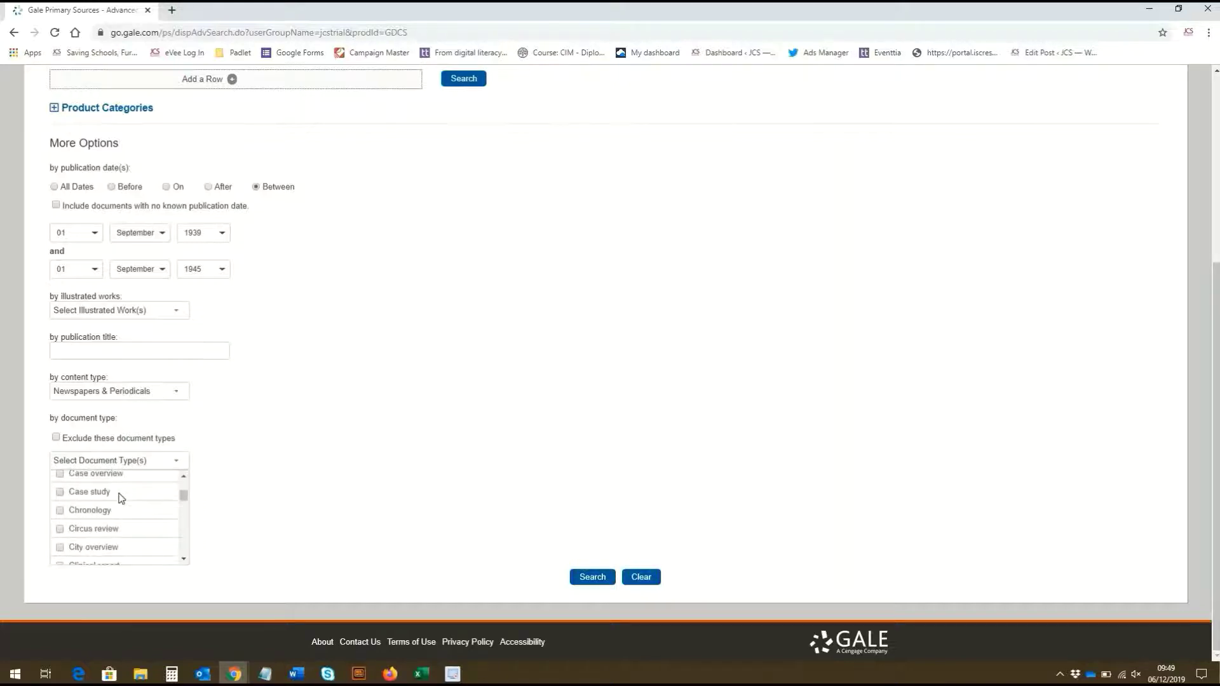
pyautogui.scroll(-1, 121, 497)
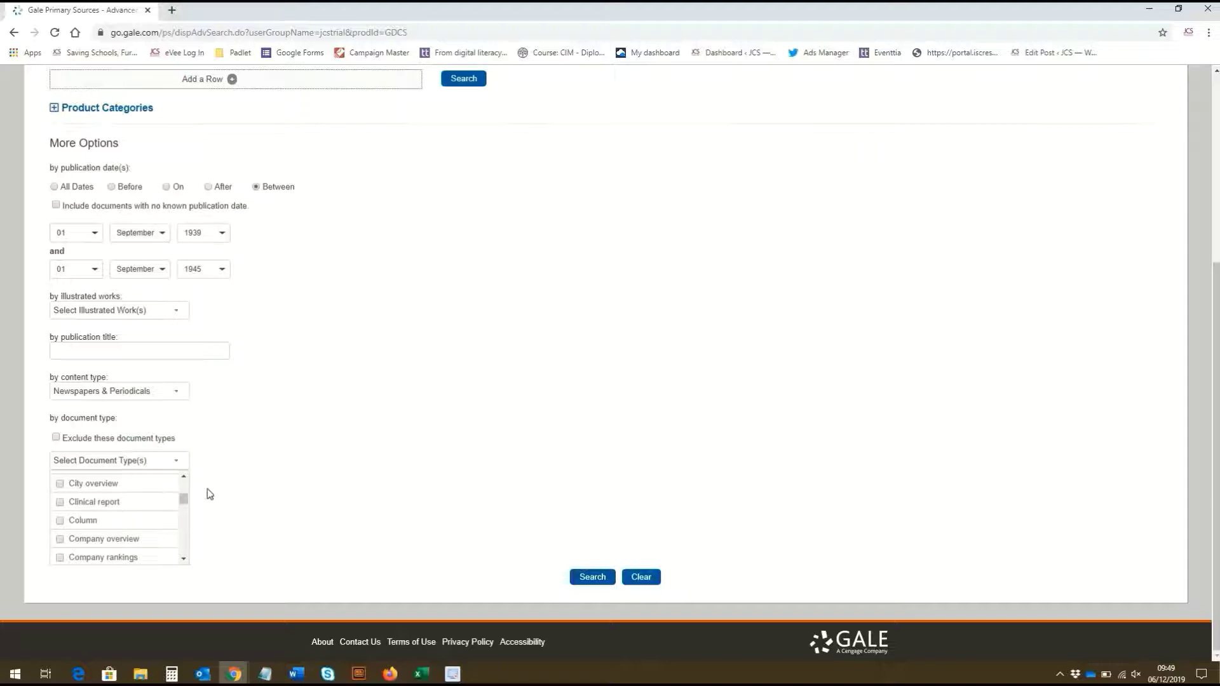
pyautogui.click(285, 495)
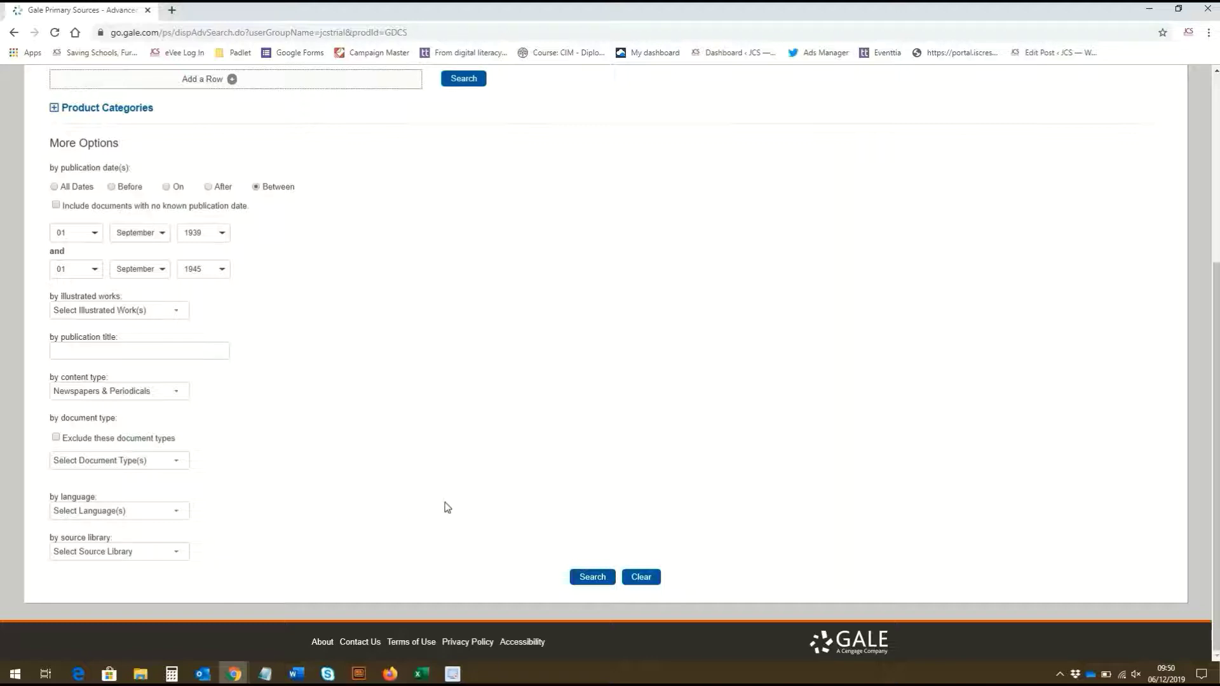
pyautogui.click(588, 578)
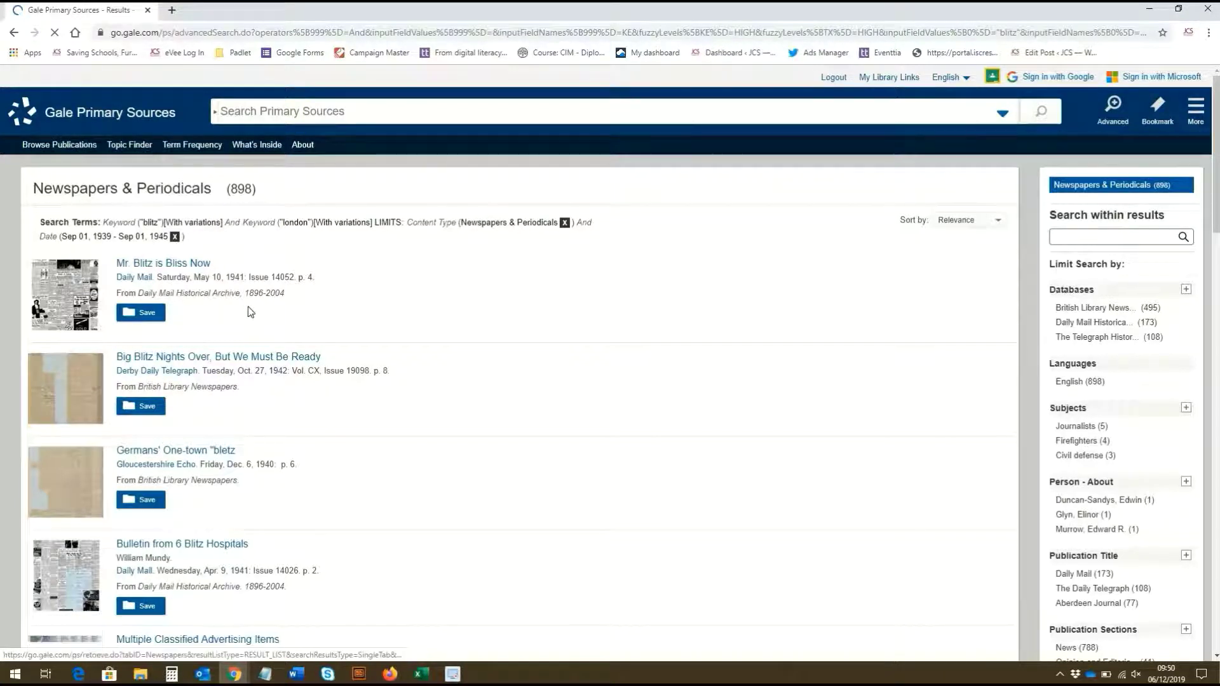
# Step: Look through the Newspapers & Periodicals results, load more results at the end of the list, and return to its start
pyautogui.scroll(-3, 258, 311)
pyautogui.scroll(-3, 262, 305)
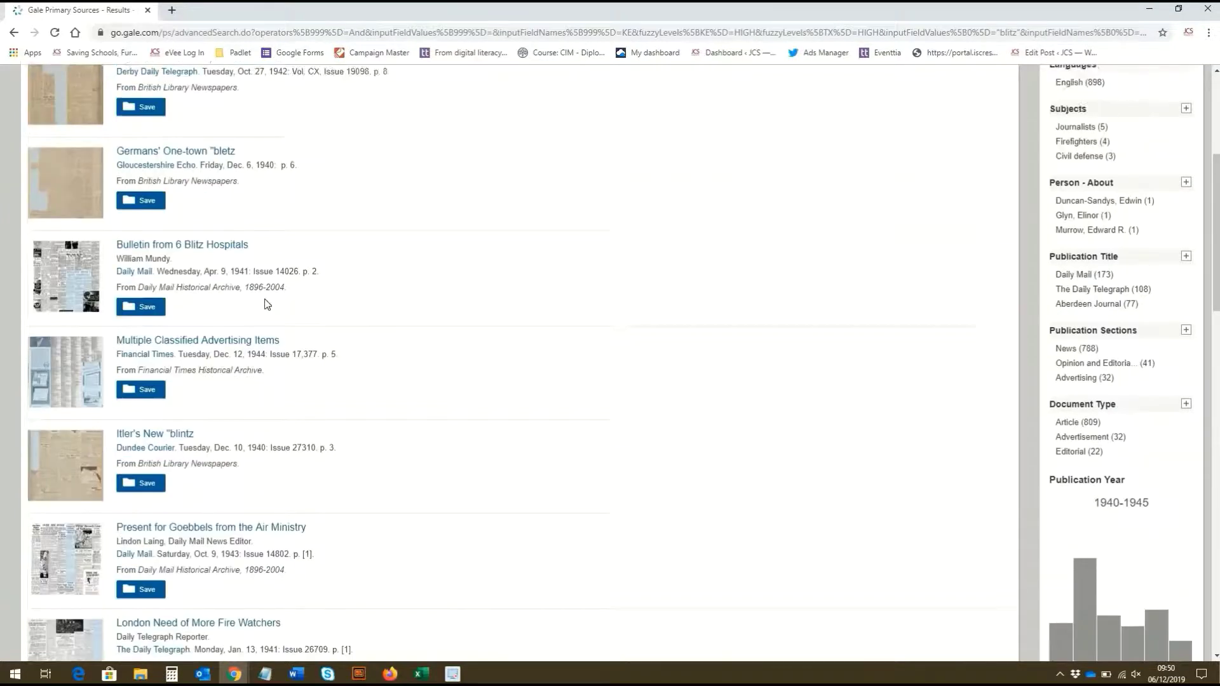
pyautogui.scroll(-20, 272, 294)
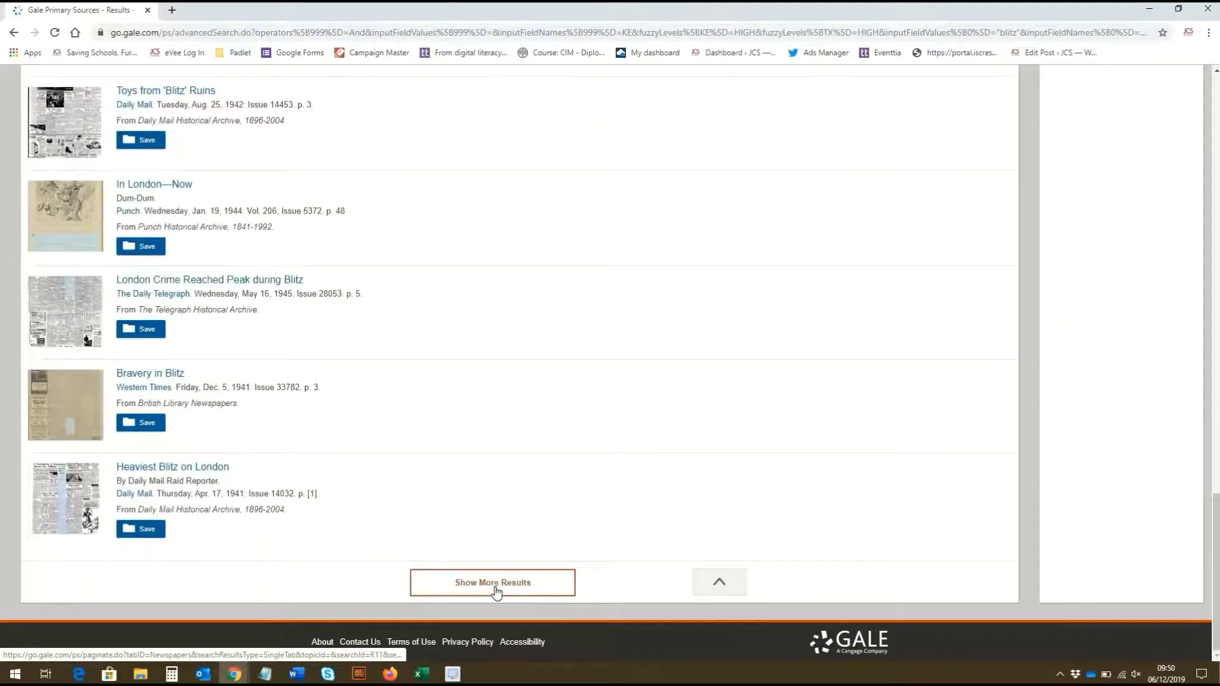
pyautogui.click(500, 583)
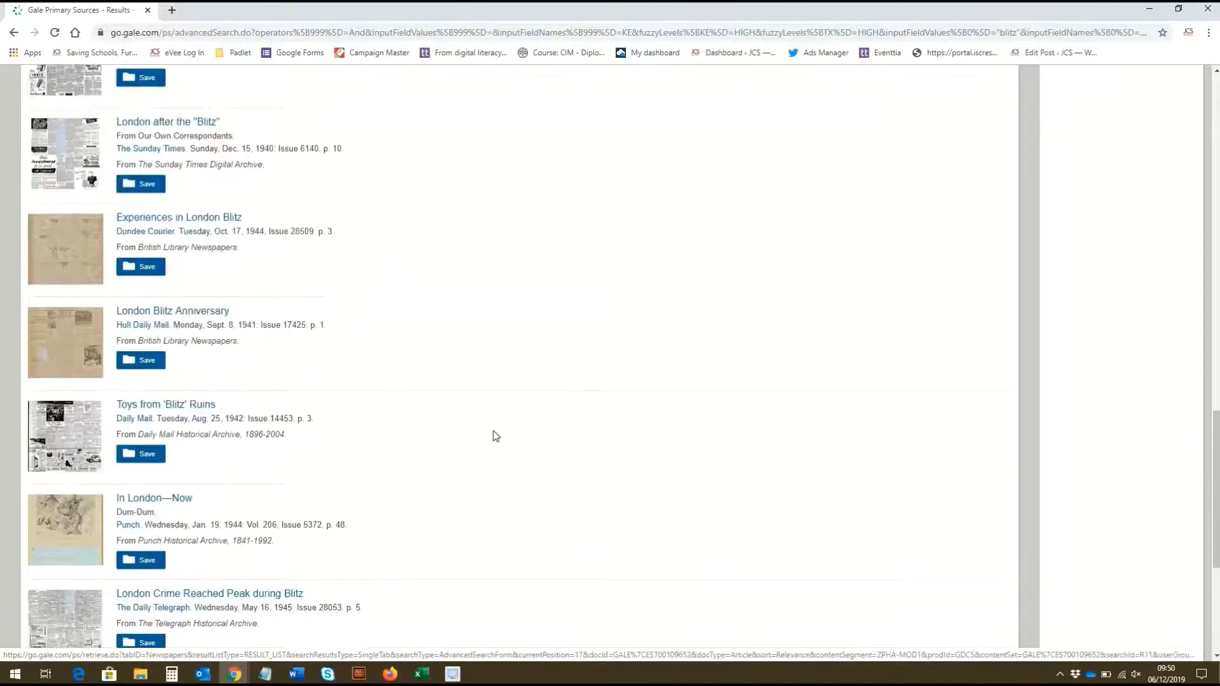
pyautogui.scroll(15, 493, 431)
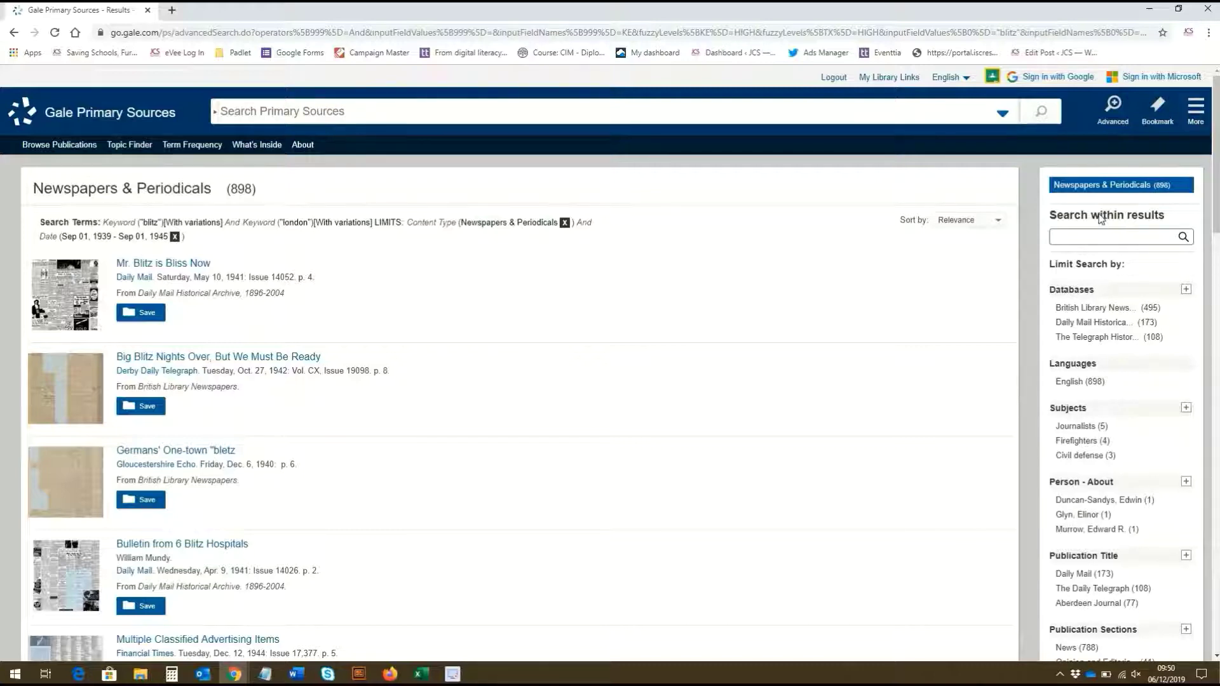
# Step: Search within the results for "air raid"
pyautogui.click(1096, 239)
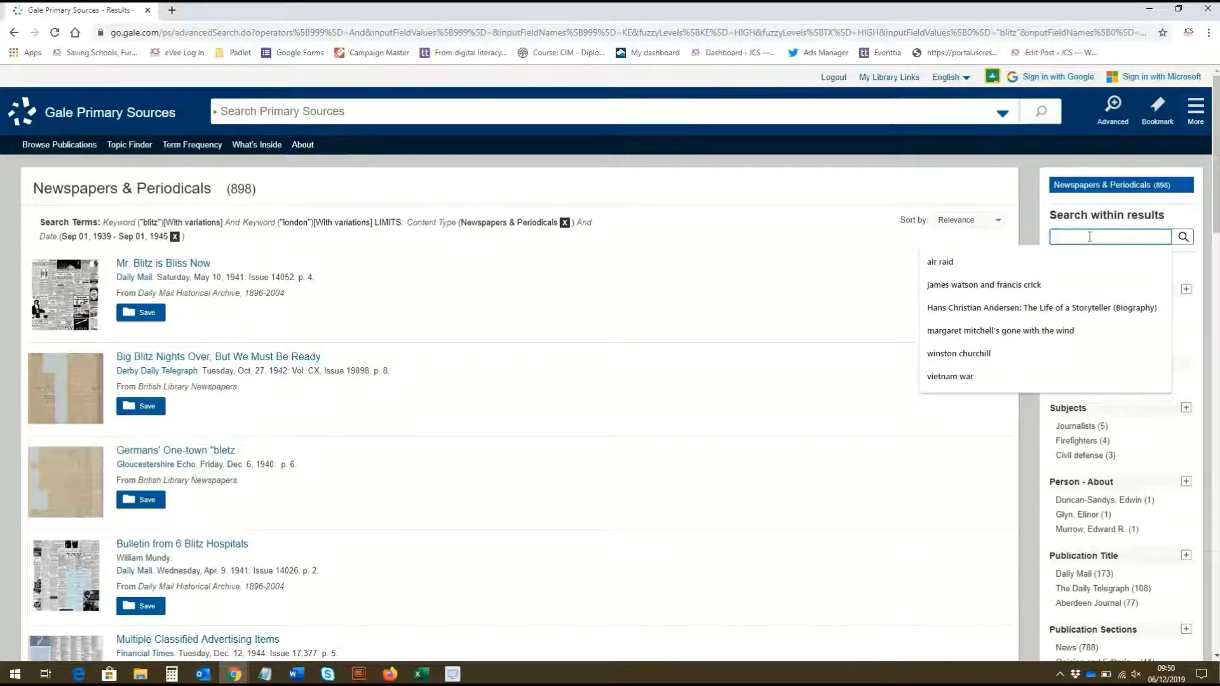
pyautogui.write('air r')
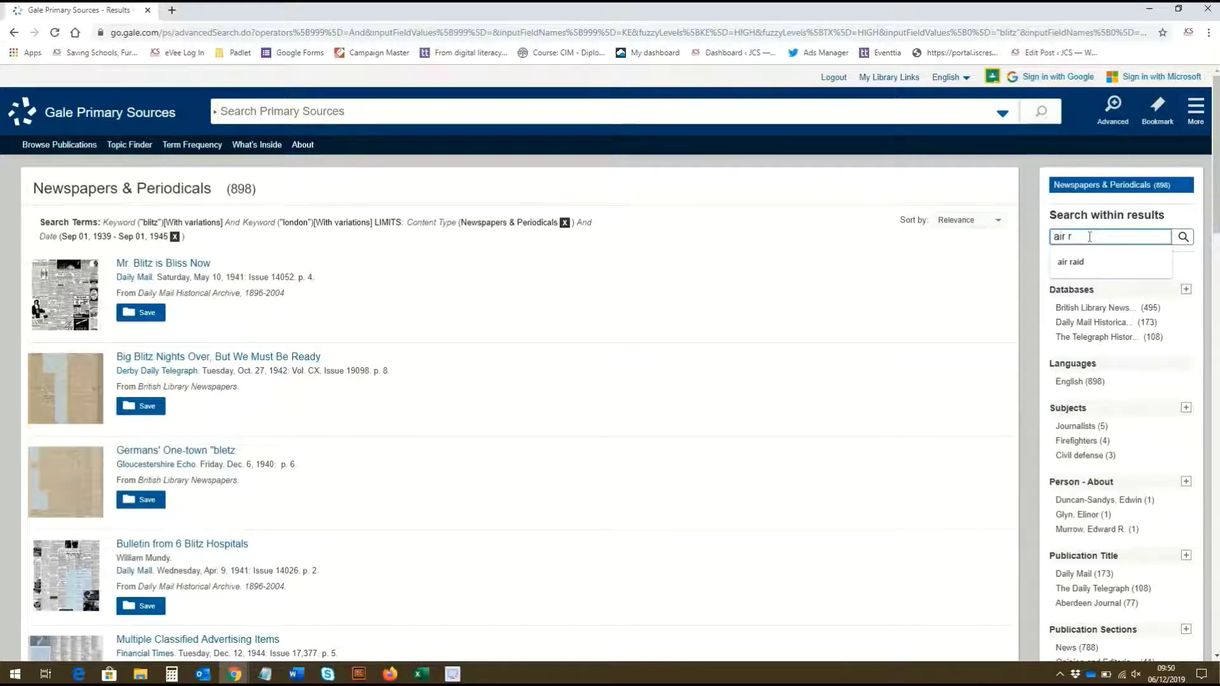
pyautogui.write('aid')
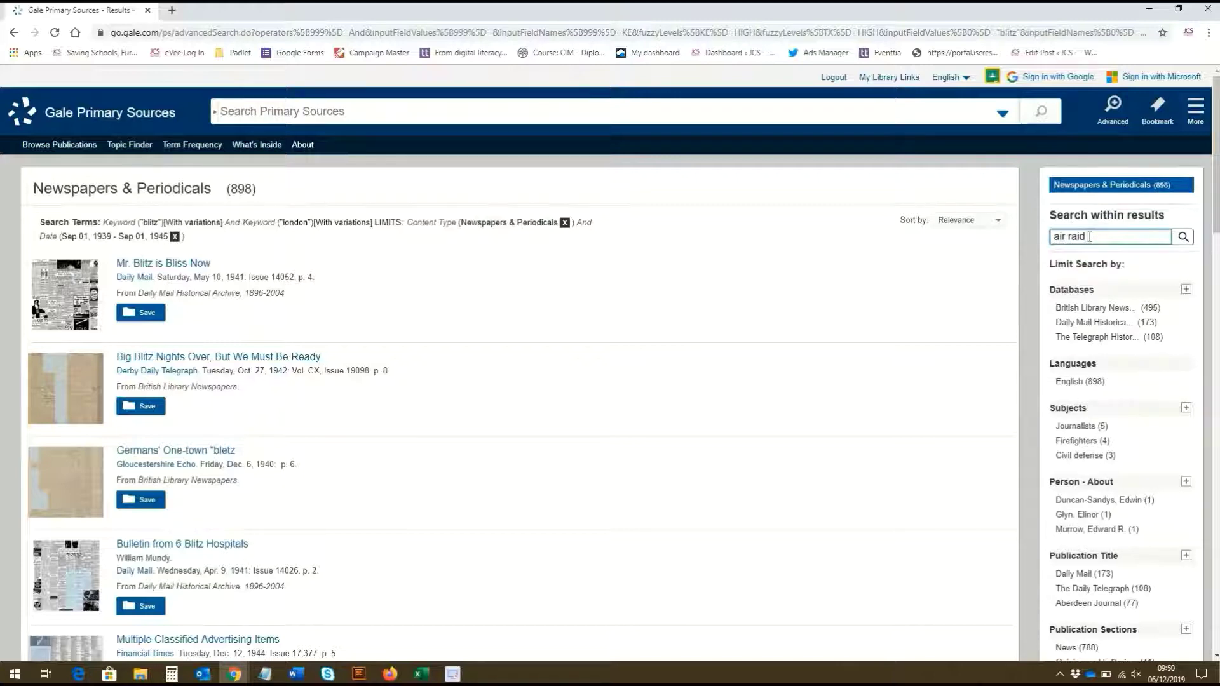
pyautogui.press('Return')
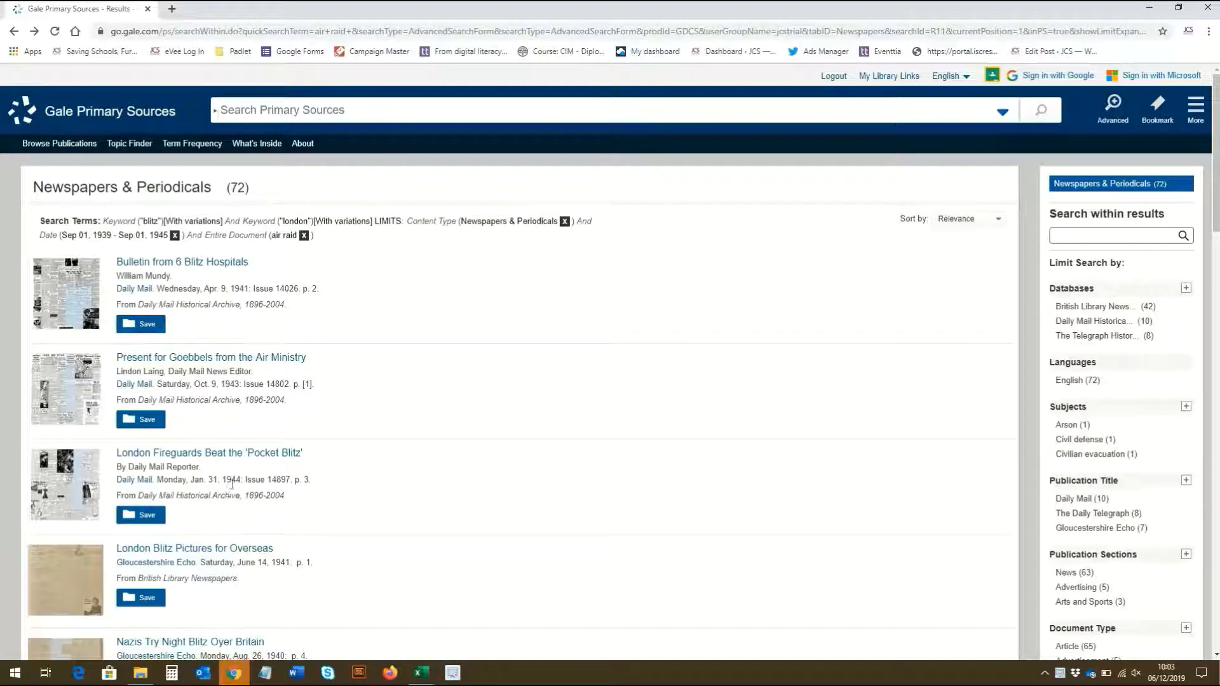
# Step: Open the article "London Fireguards Beat the 'Pocket Blitz'", show its source citation, and look through the article down to the full citation
pyautogui.click(233, 455)
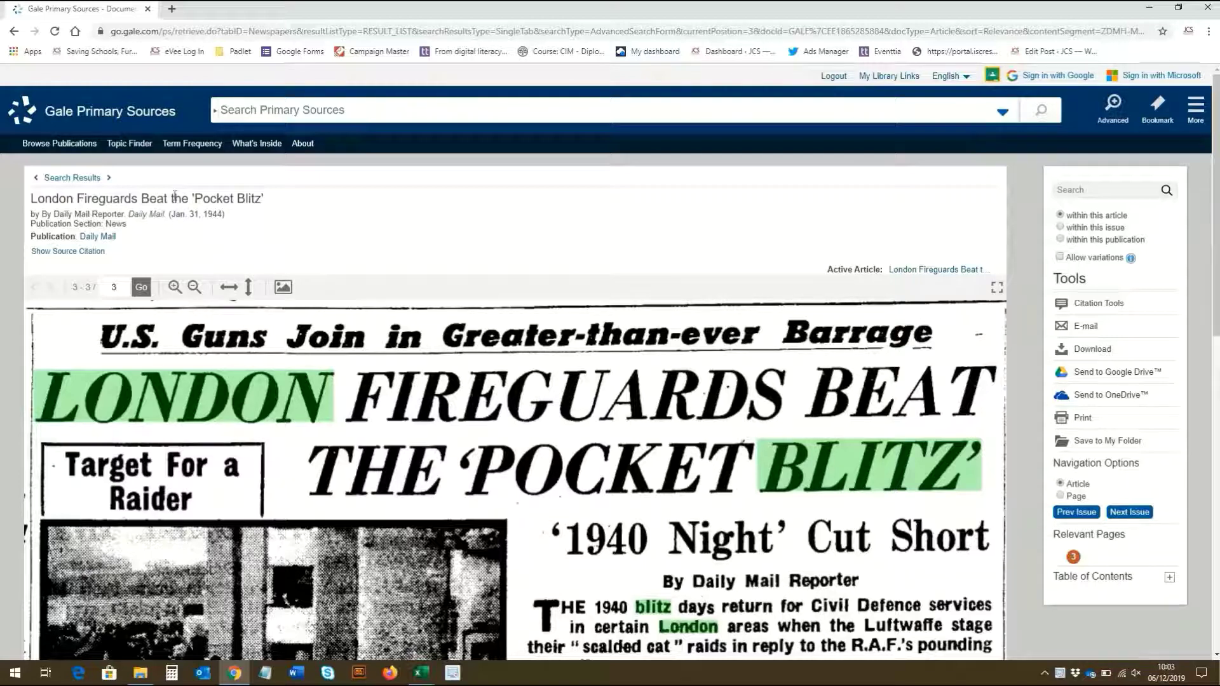
pyautogui.click(59, 253)
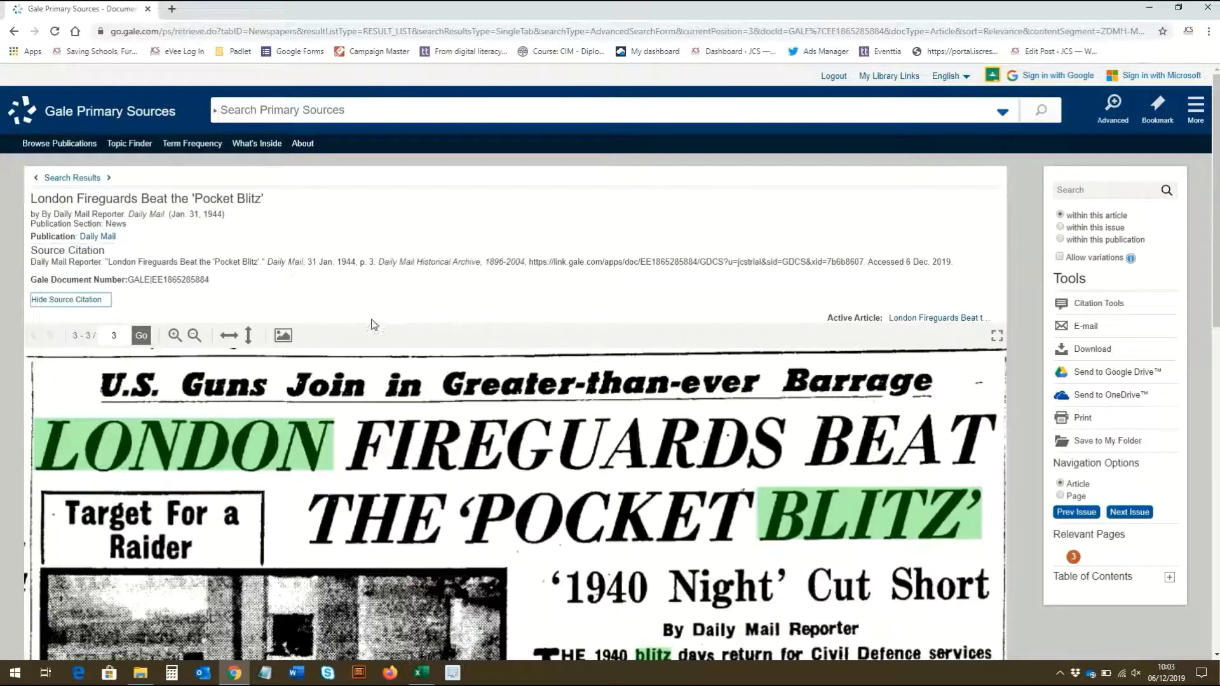
pyautogui.scroll(-12, 398, 335)
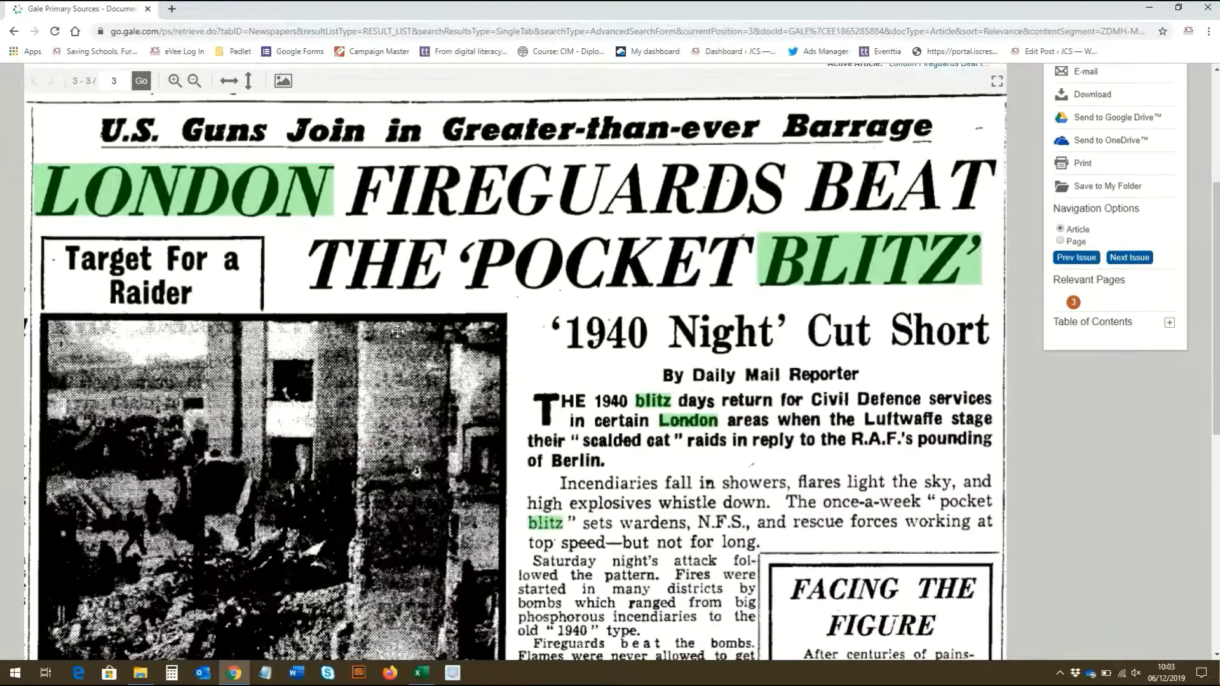
pyautogui.scroll(-2, 398, 332)
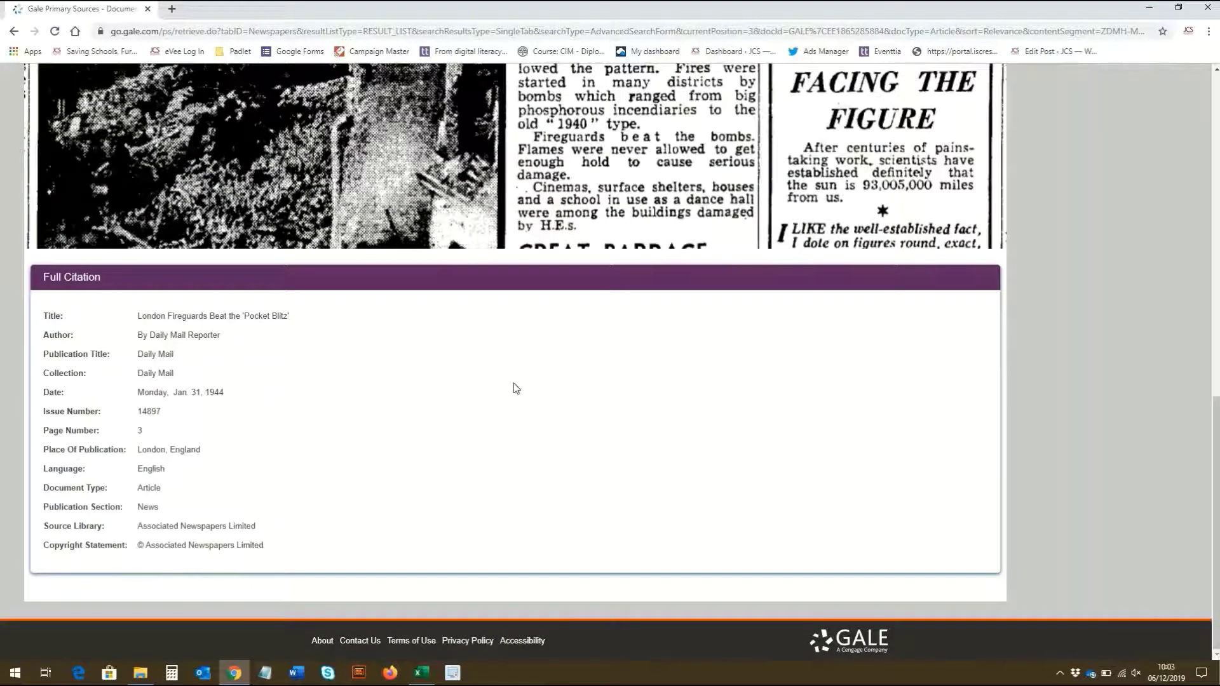
pyautogui.scroll(10, 518, 385)
pyautogui.scroll(3, 521, 360)
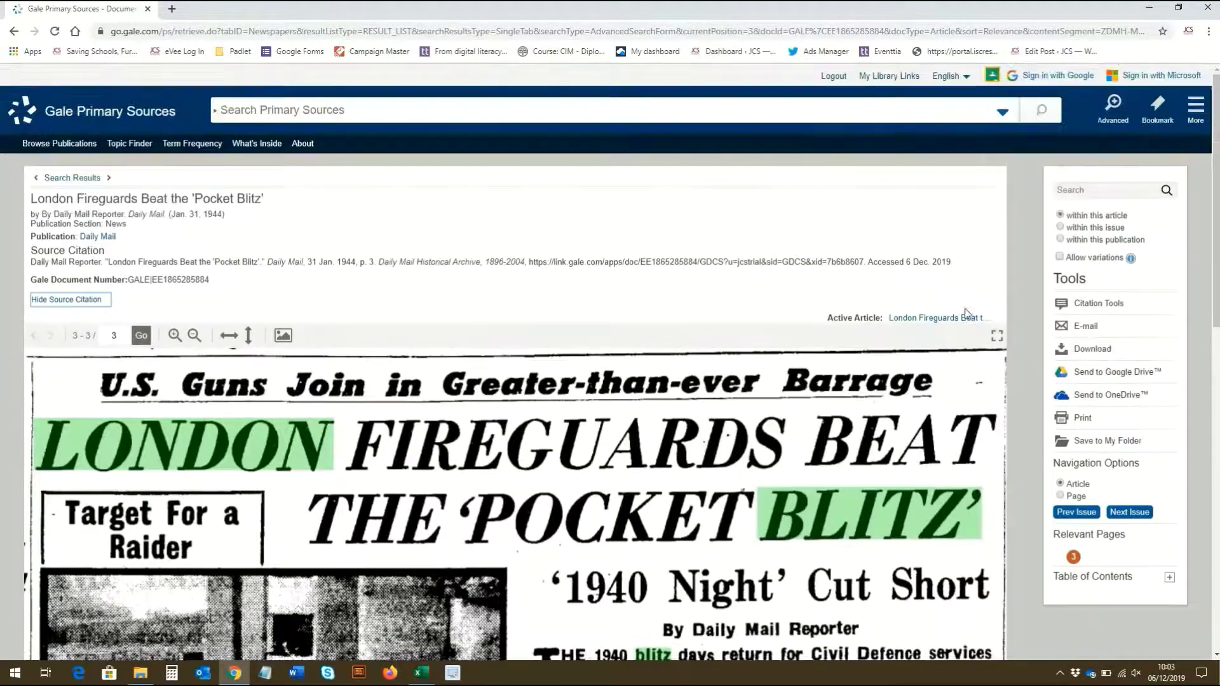
# Step: Examine the citation formats offered for the article and its e-mail form, closing both without exporting or sending anything
pyautogui.click(1112, 307)
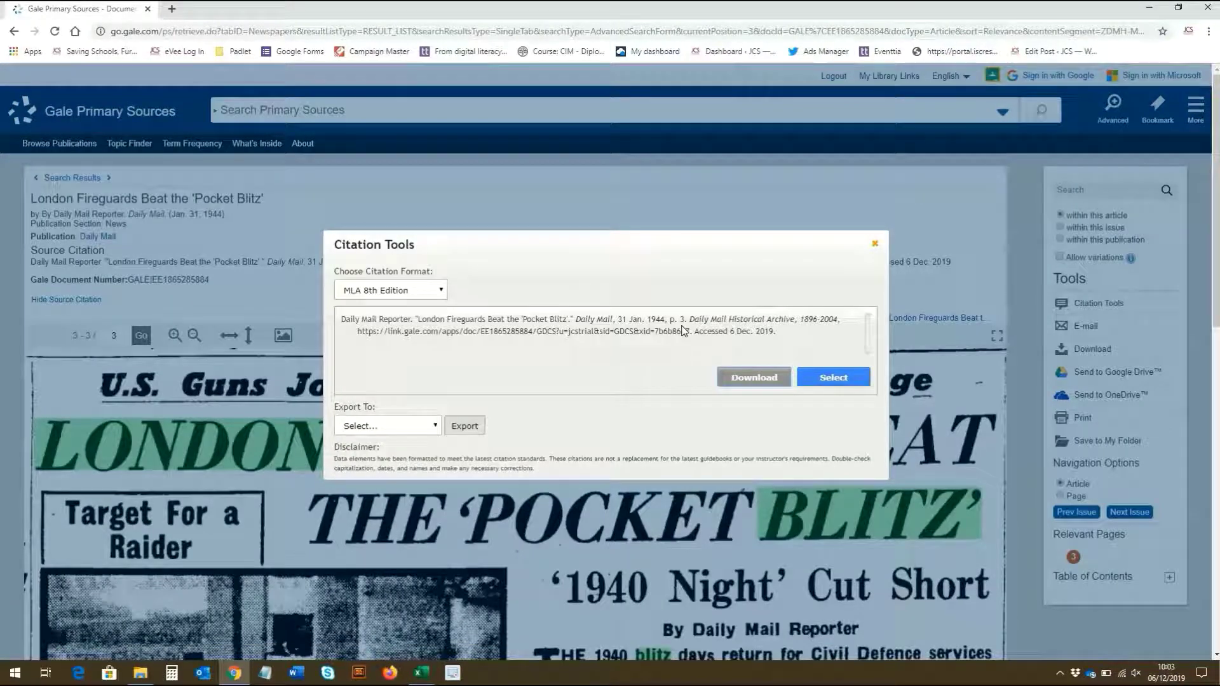
pyautogui.click(419, 292)
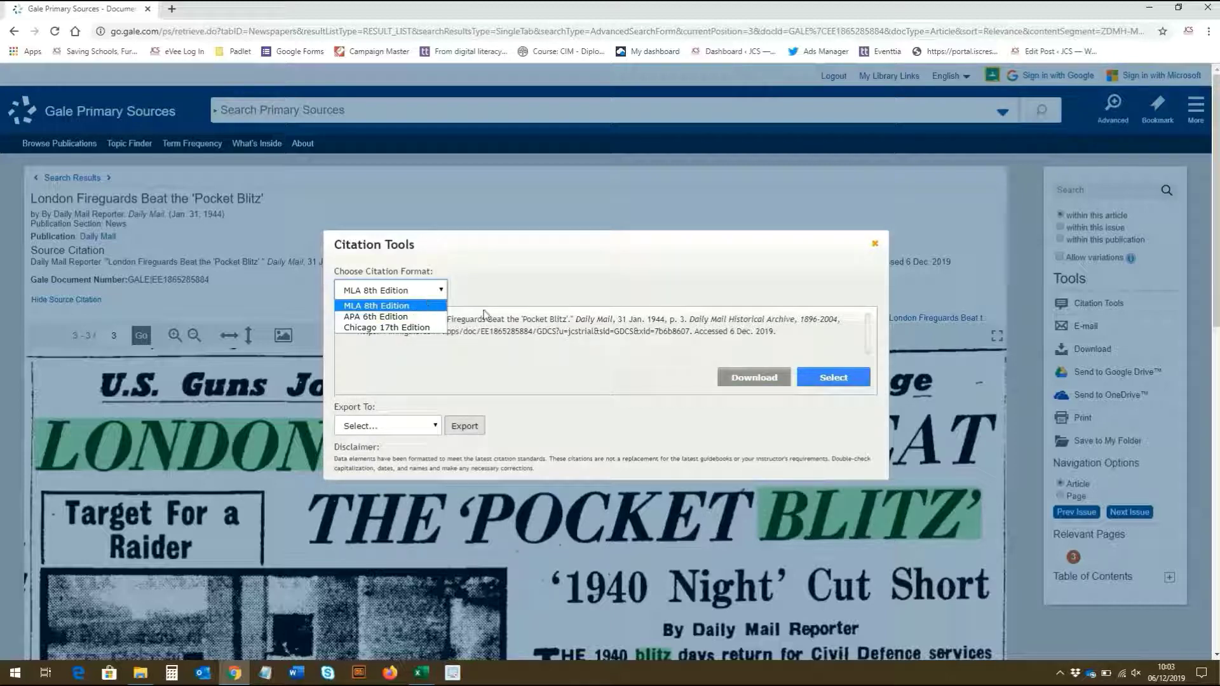
pyautogui.click(567, 316)
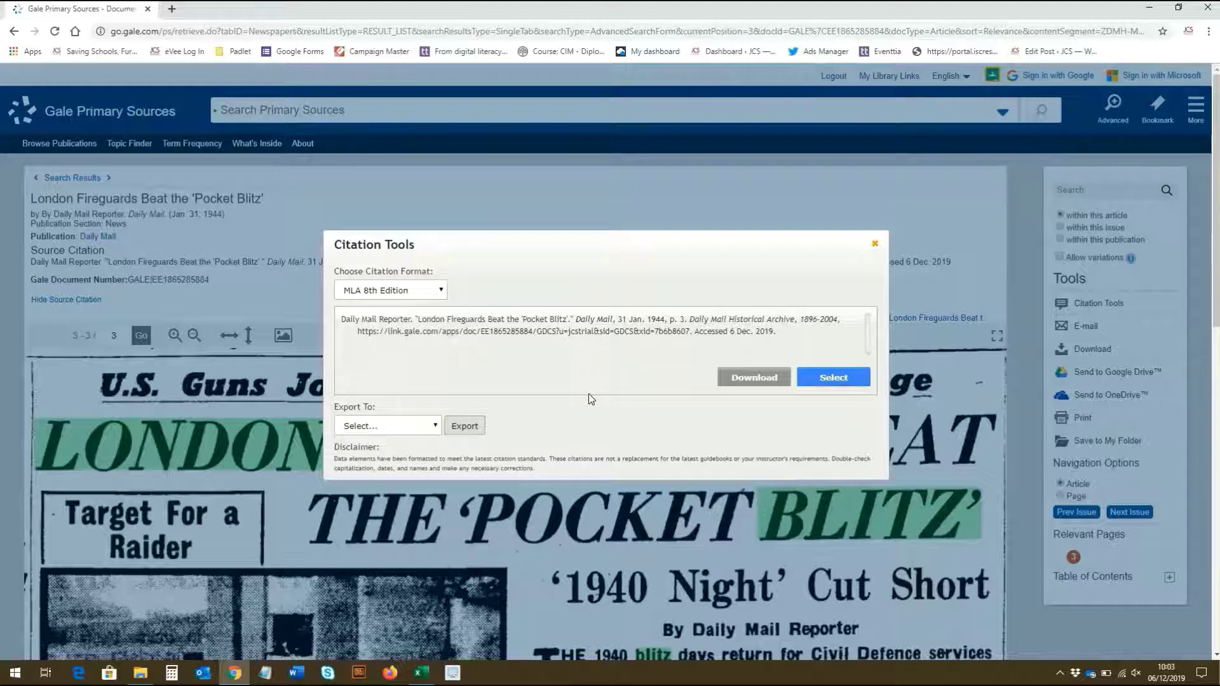
pyautogui.click(1001, 225)
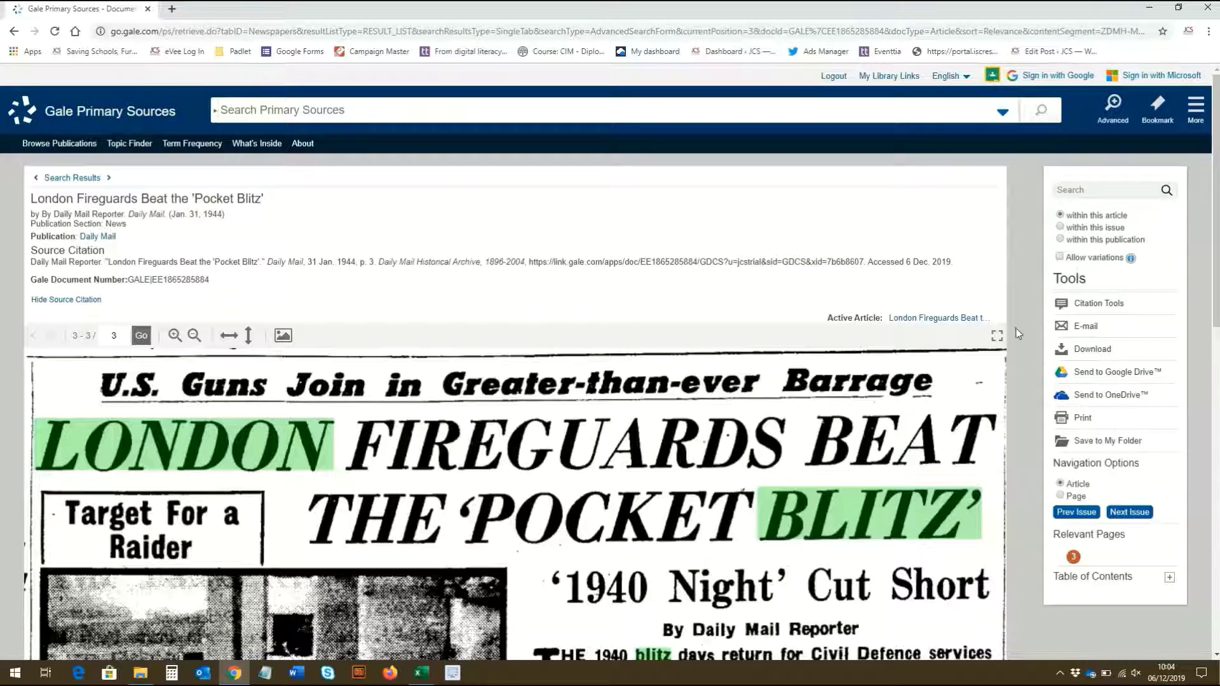
pyautogui.click(1087, 326)
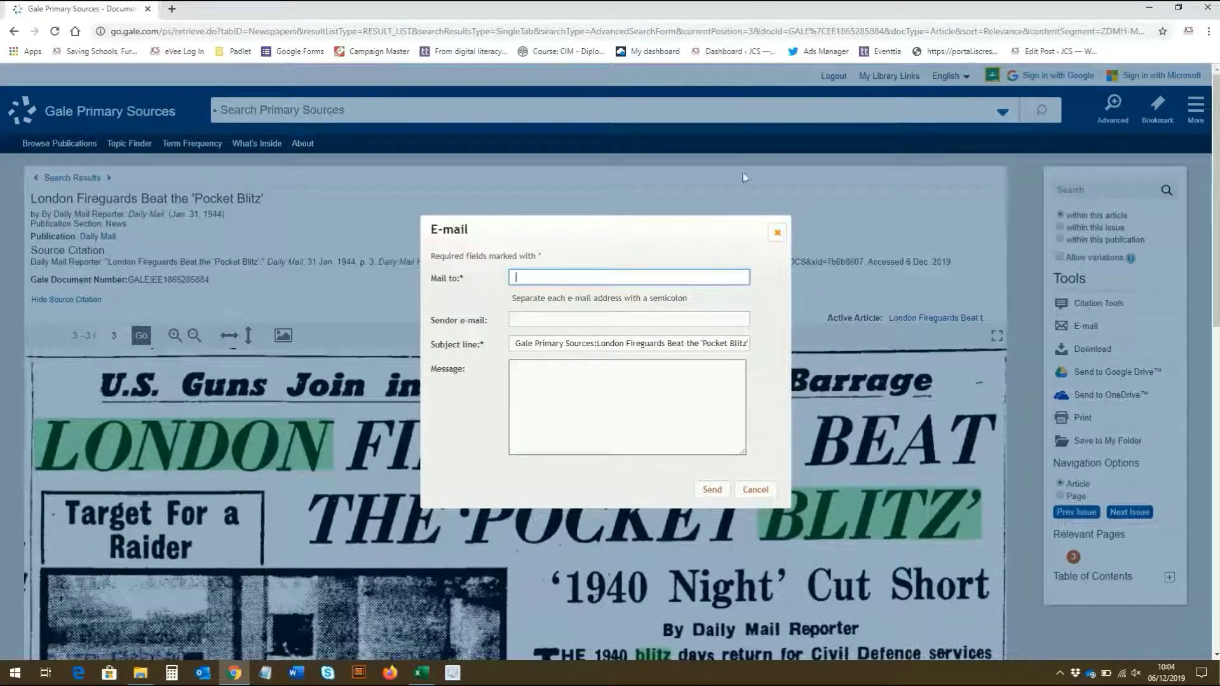
pyautogui.click(777, 234)
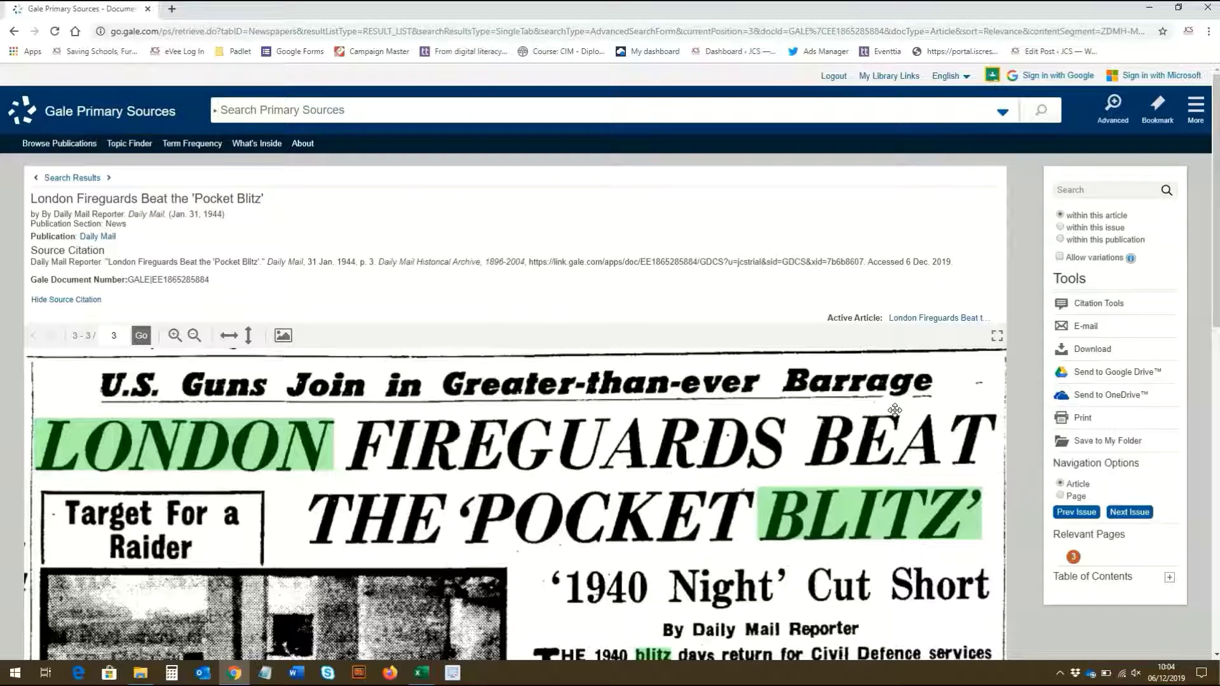
# Step: Expand the issue's table of contents and view the article's bookmark URL, closing the bookmark window without copying or e-mailing it
pyautogui.scroll(-3, 1082, 393)
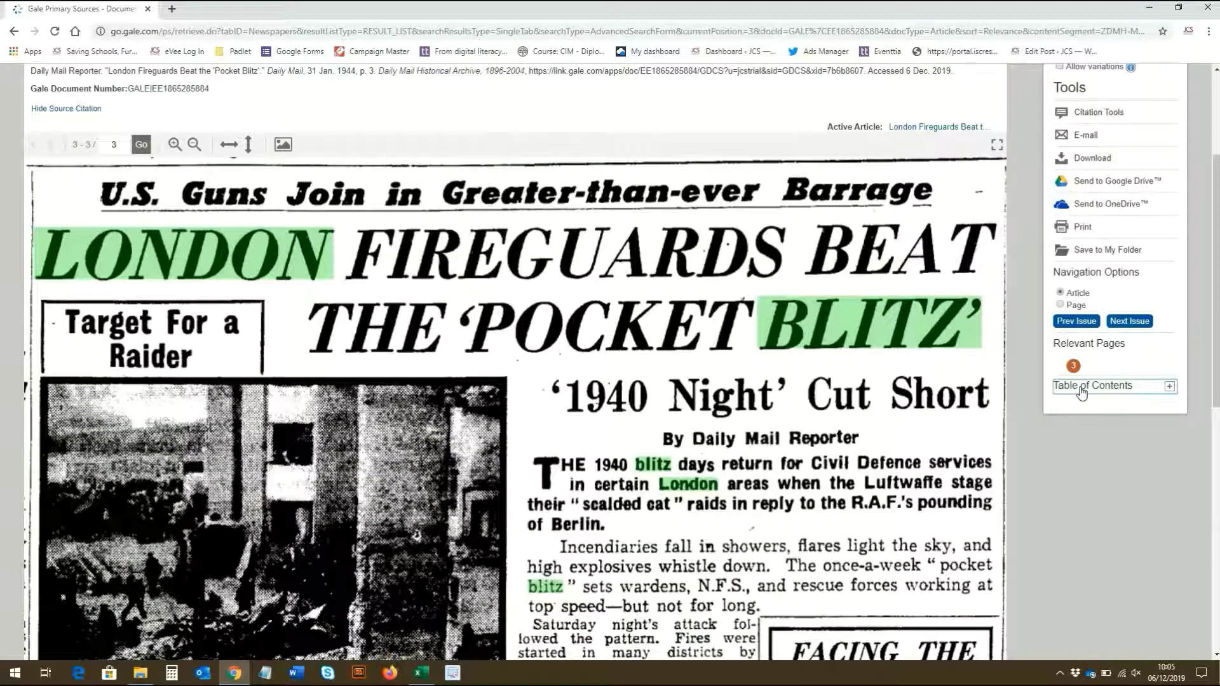
pyautogui.click(1083, 389)
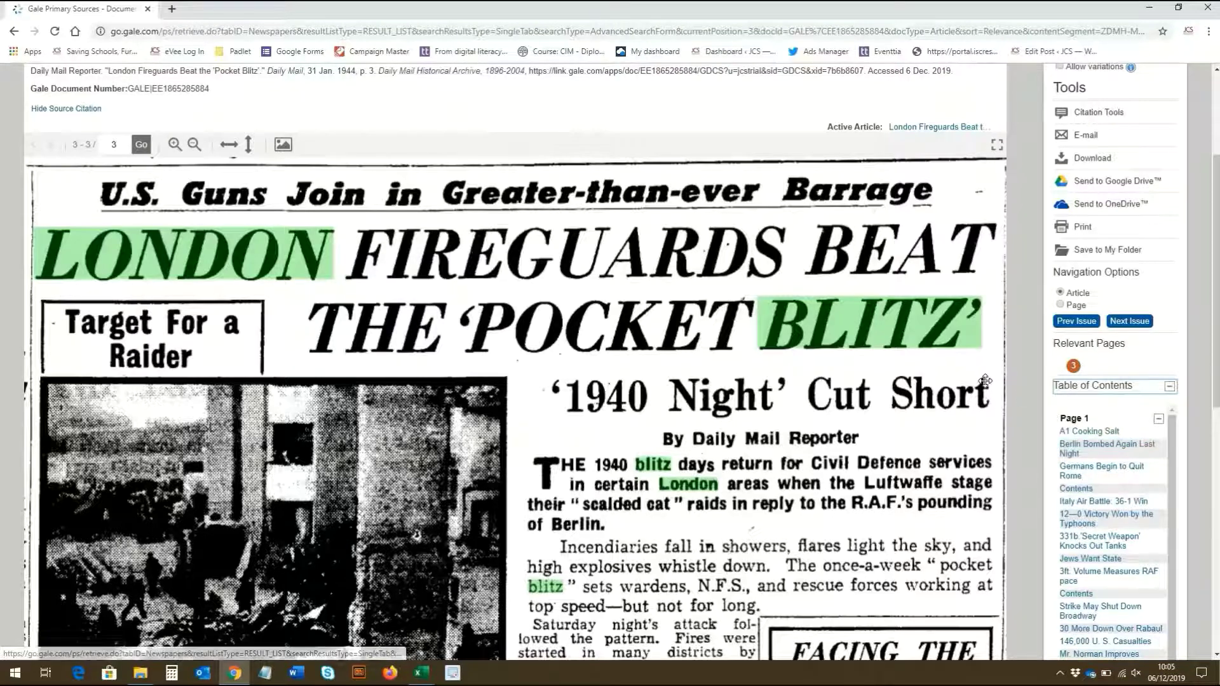
pyautogui.scroll(3, 985, 380)
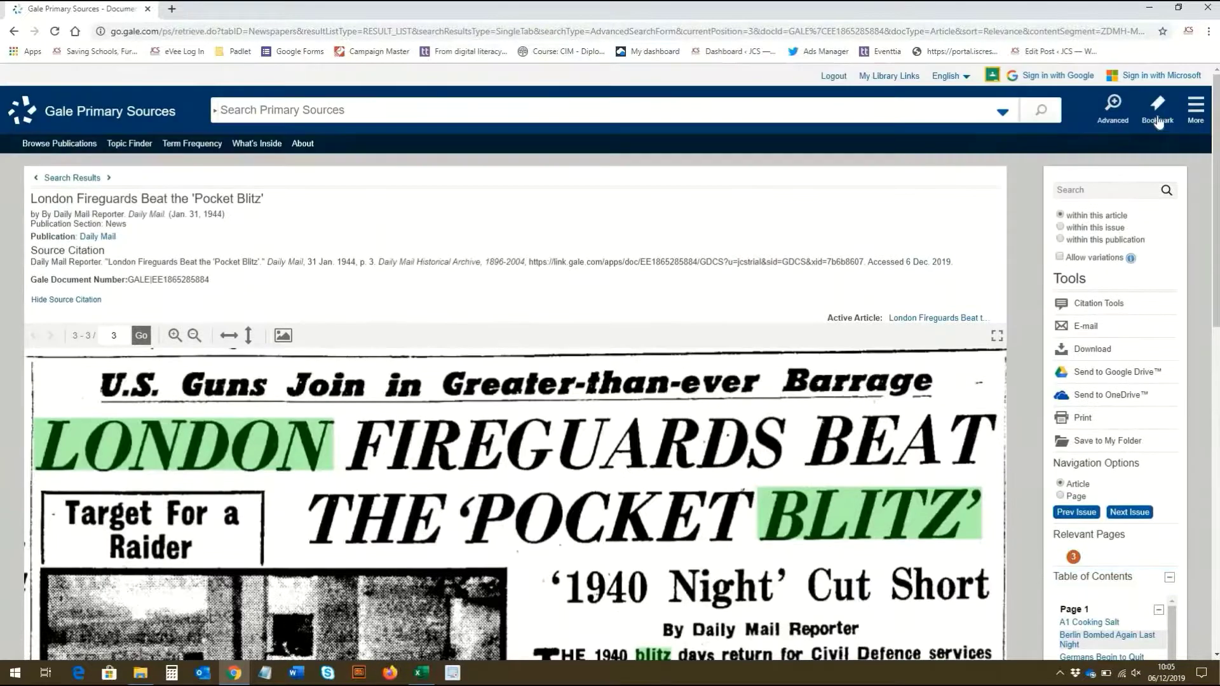
pyautogui.click(1158, 114)
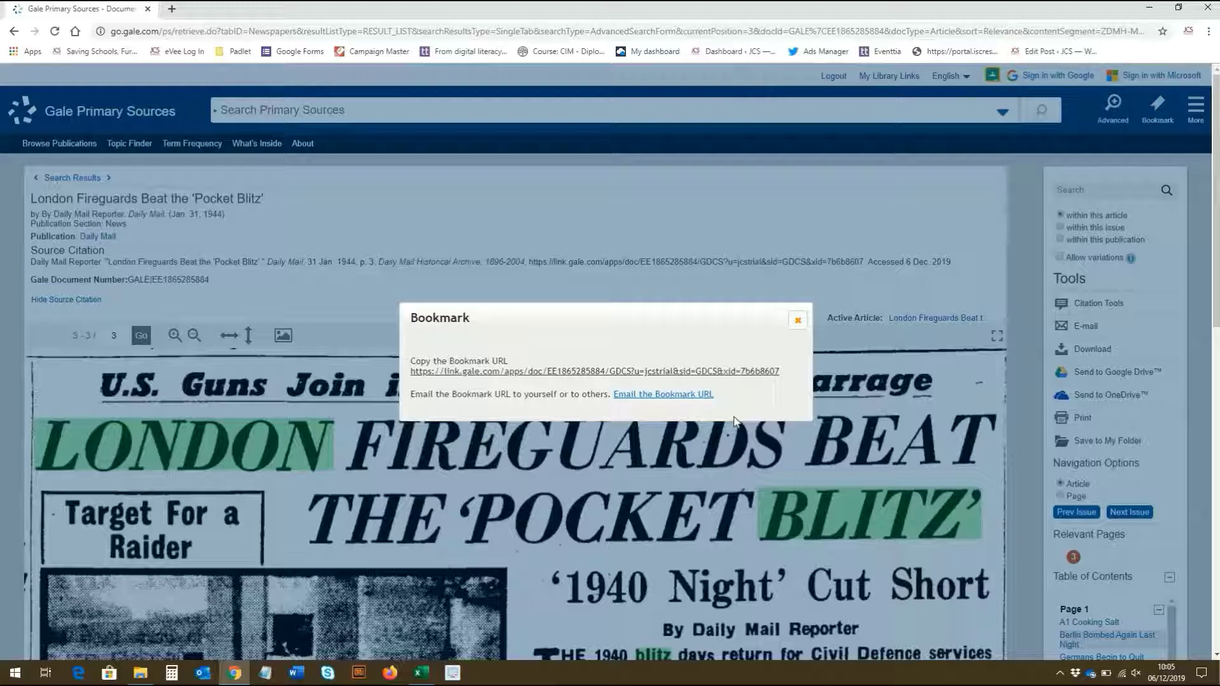
pyautogui.click(799, 321)
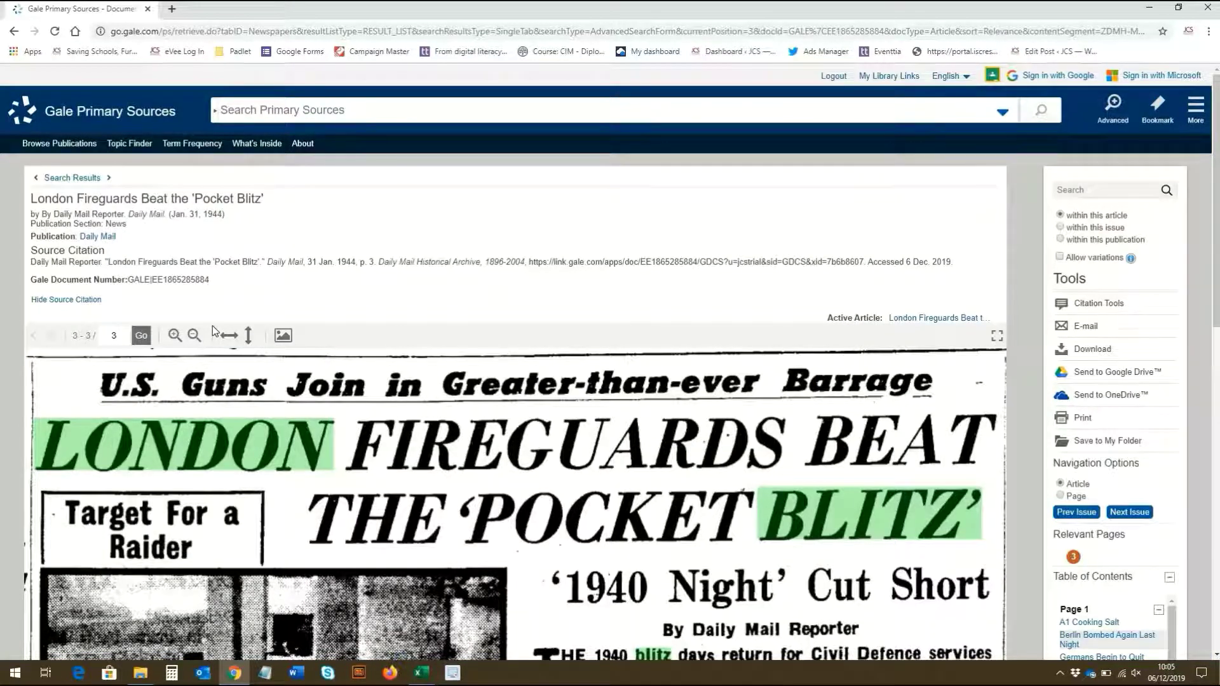
# Step: Try zooming the article image in and back out, and fit it to the viewer's height
pyautogui.click(181, 342)
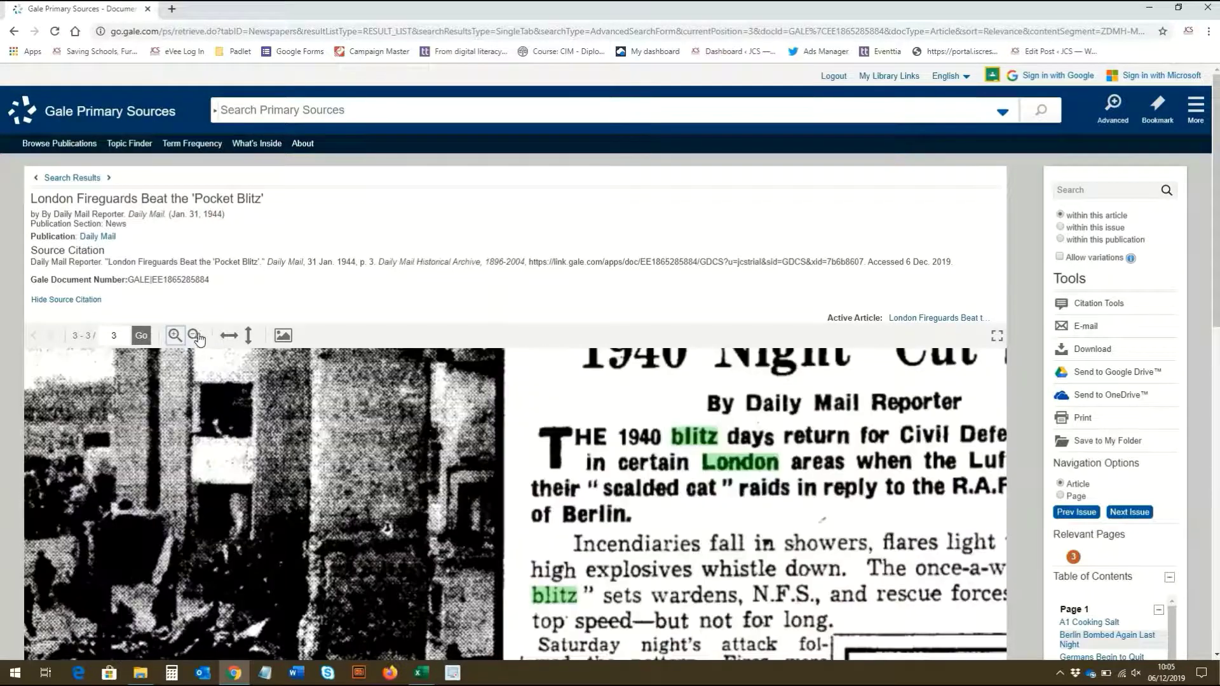
pyautogui.click(202, 336)
pyautogui.scroll(-4, 475, 395)
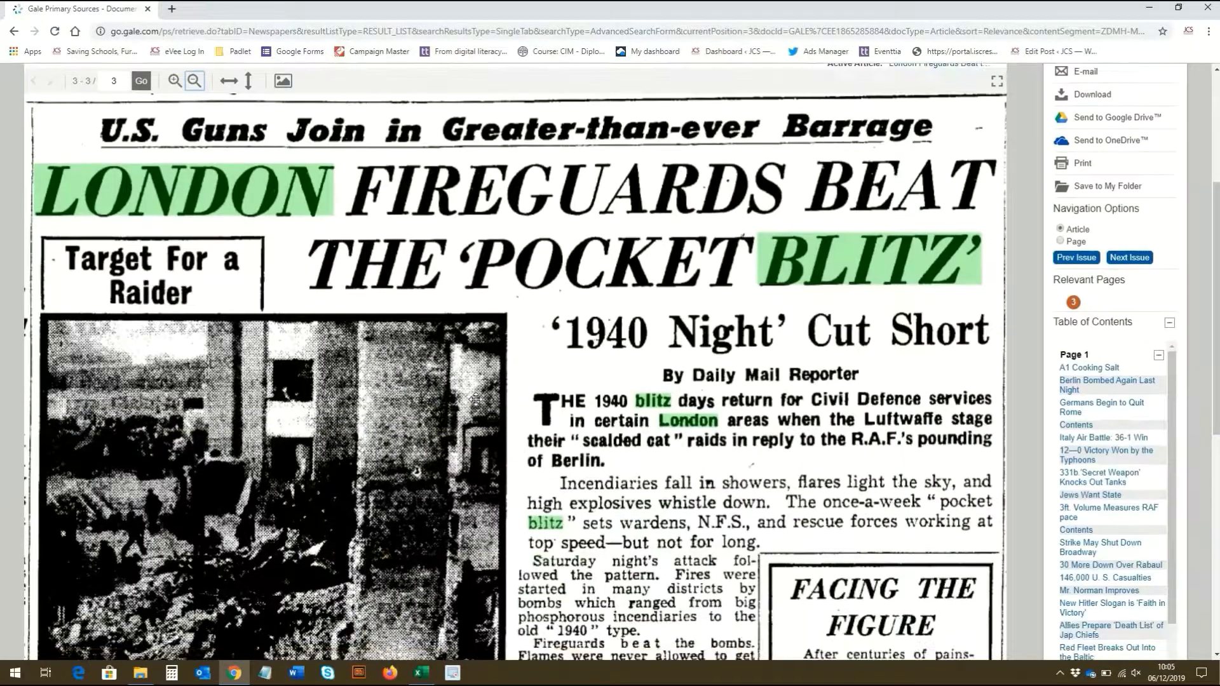
pyautogui.scroll(1, 476, 395)
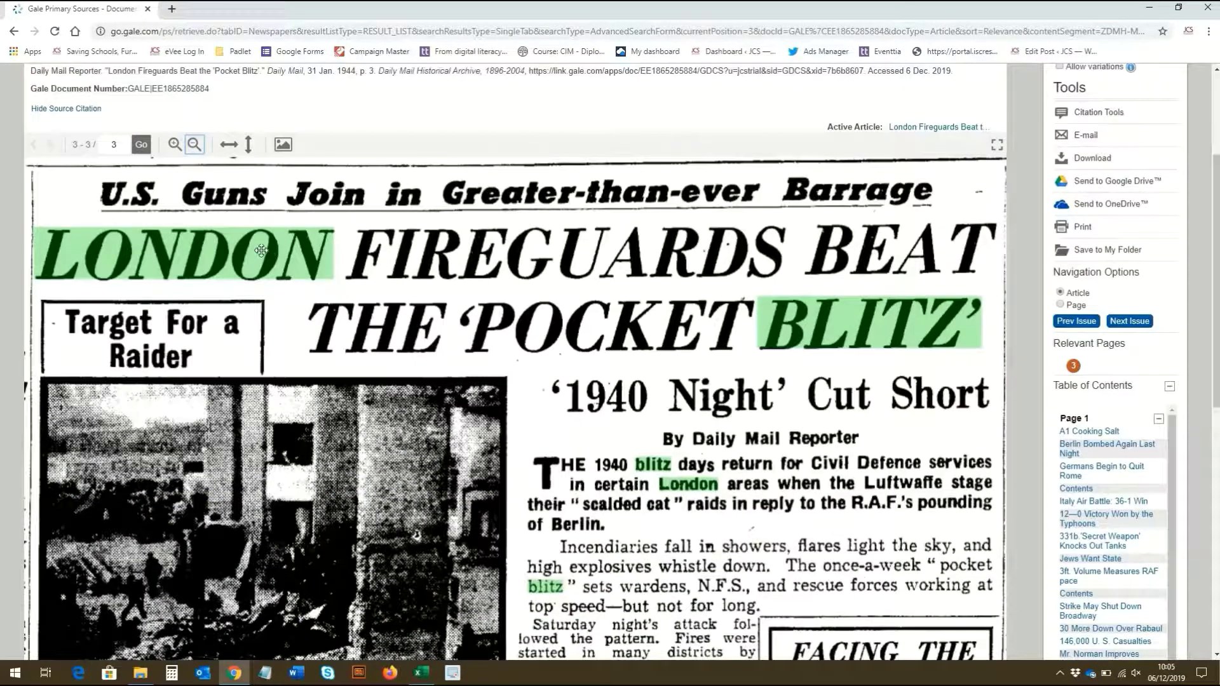
pyautogui.click(249, 145)
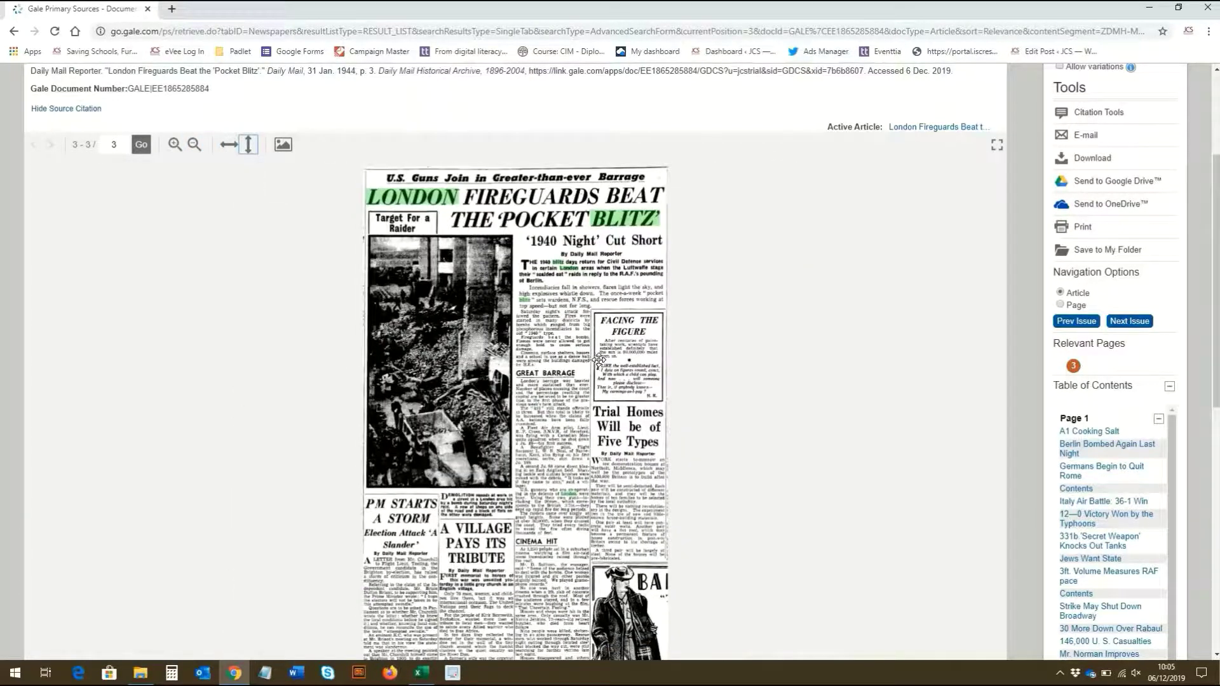
# Step: Show the image adjustment controls, try the invert option, and reset the adjustments
pyautogui.click(281, 146)
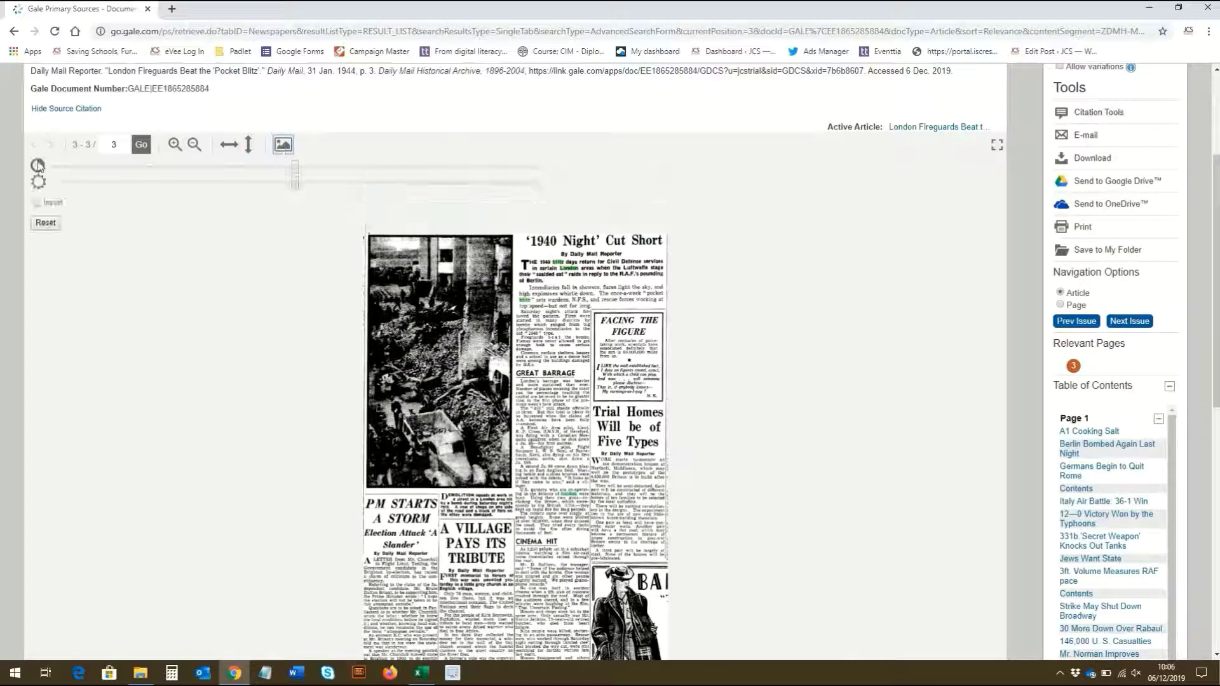
pyautogui.click(37, 203)
pyautogui.click(45, 224)
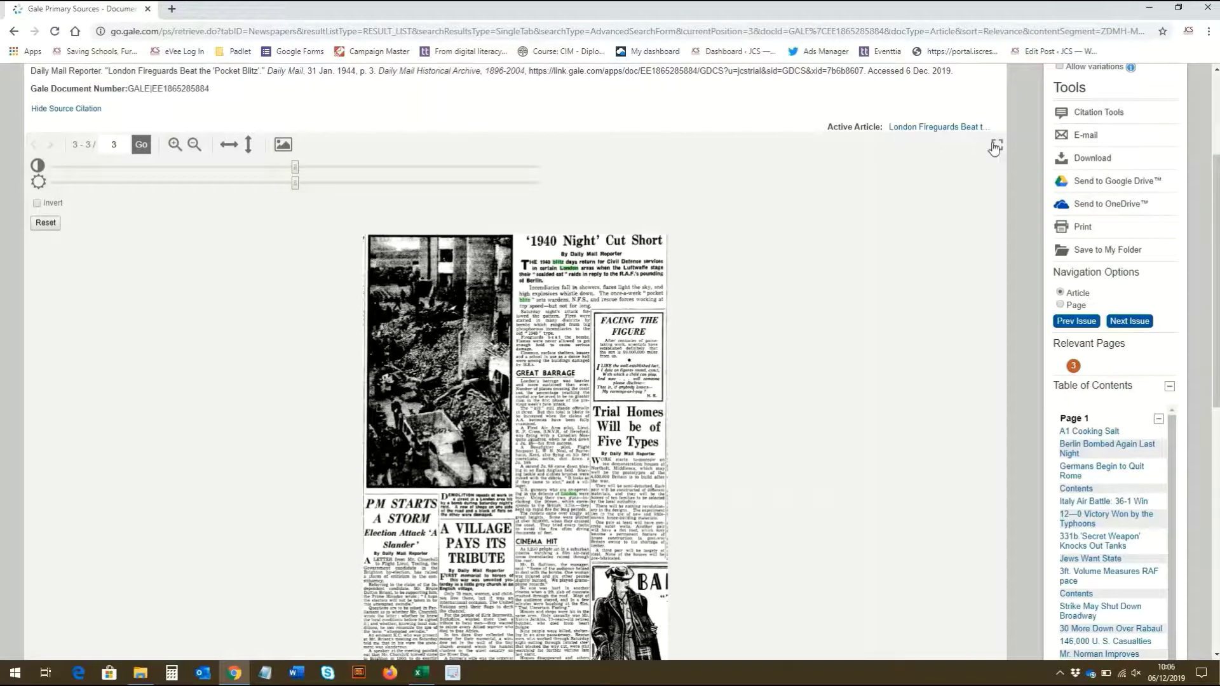
# Step: Display the article in full screen and read down its page to the "Cinema Hit" section
pyautogui.click(997, 144)
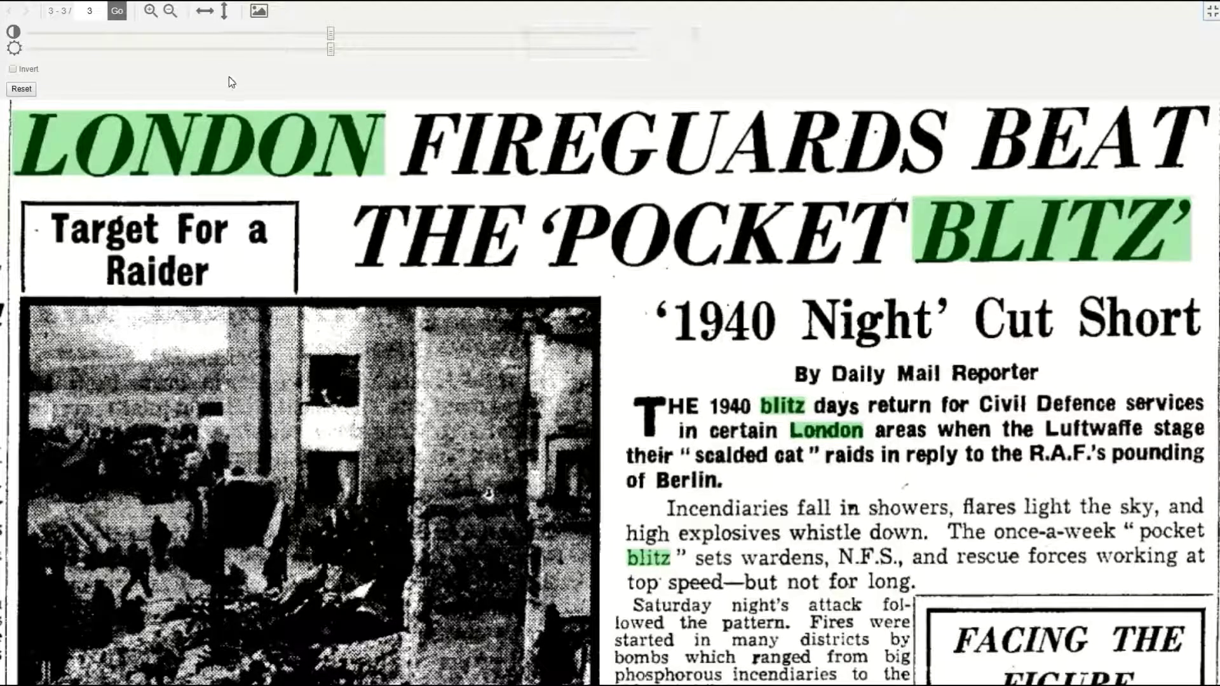
pyautogui.scroll(-2, 456, 167)
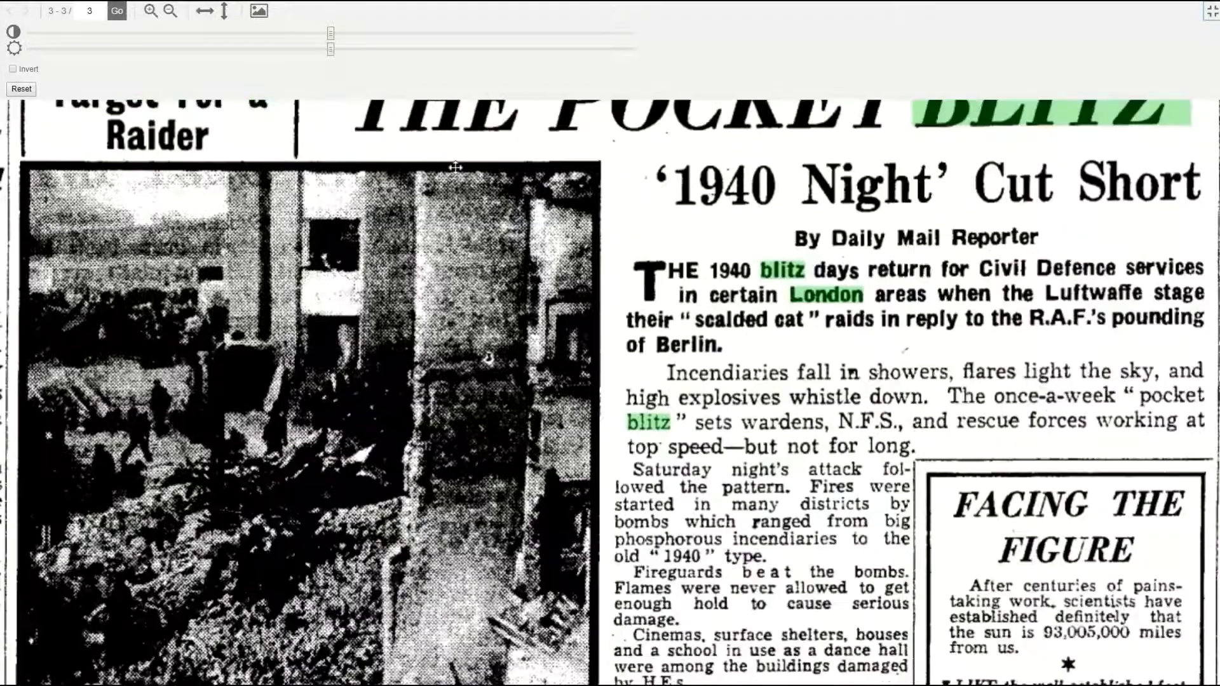
pyautogui.scroll(-3, 455, 166)
pyautogui.scroll(-2, 530, 420)
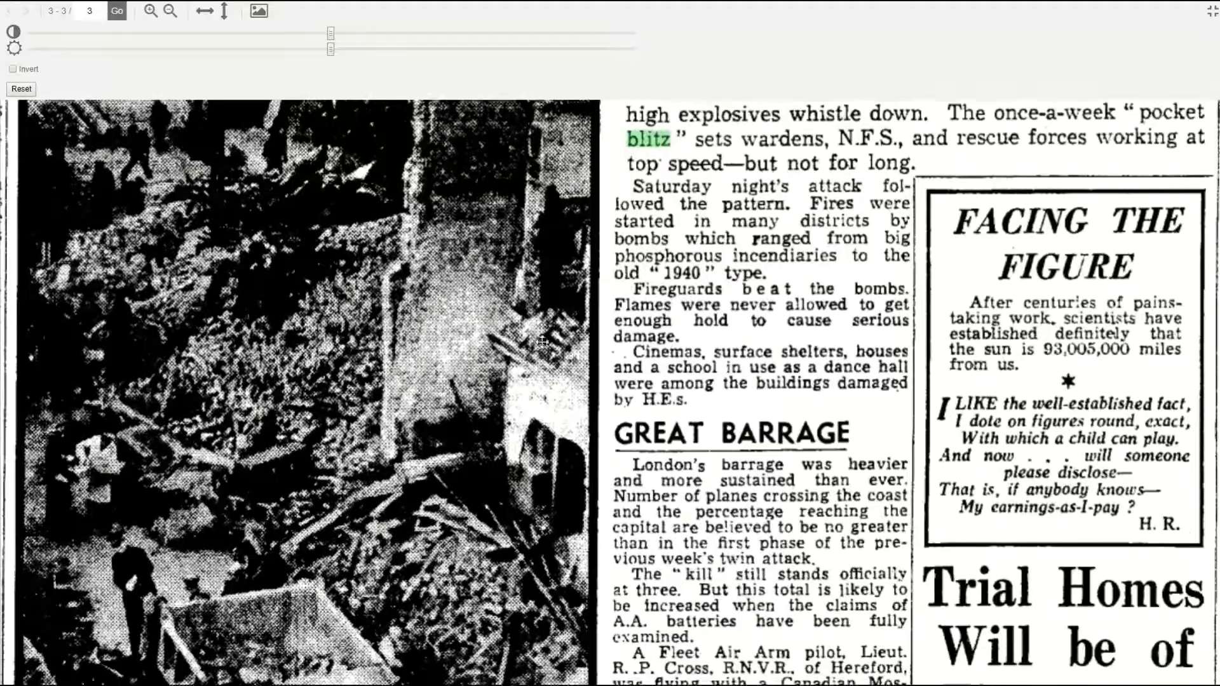
pyautogui.scroll(-3, 542, 343)
pyautogui.scroll(-4, 527, 432)
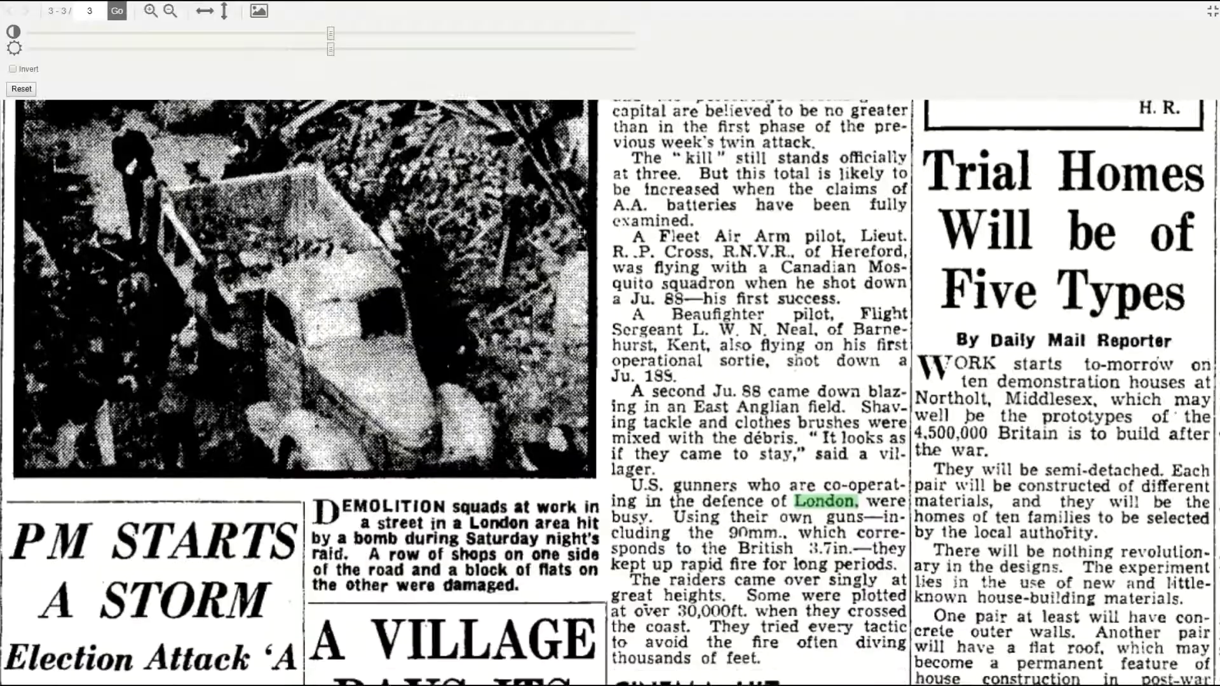
pyautogui.scroll(-6, 580, 232)
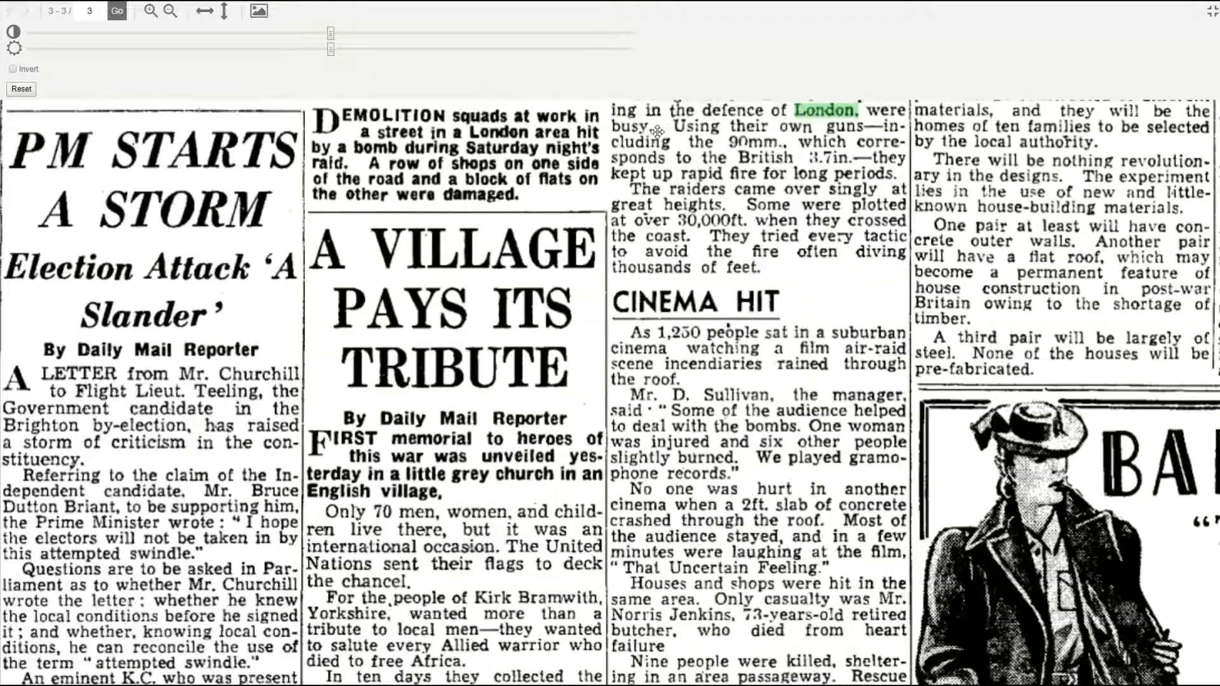
pyautogui.scroll(-3, 657, 131)
# Step: Raise the article image's contrast to the maximum
pyautogui.click(632, 32)
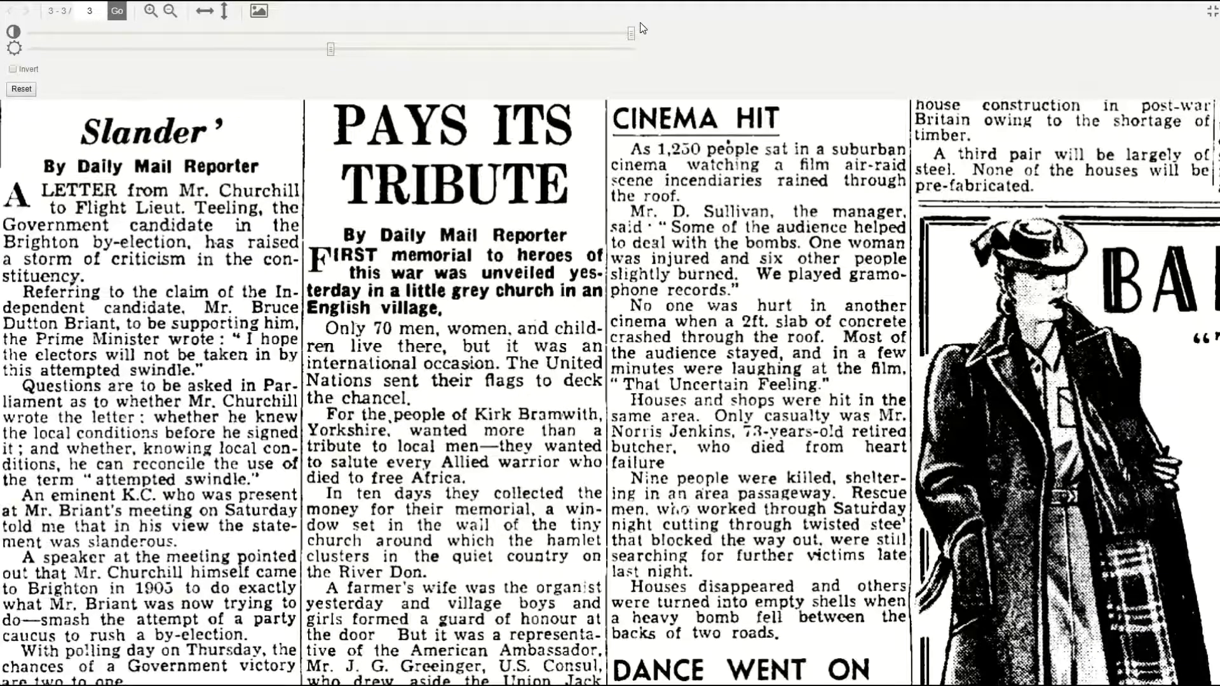